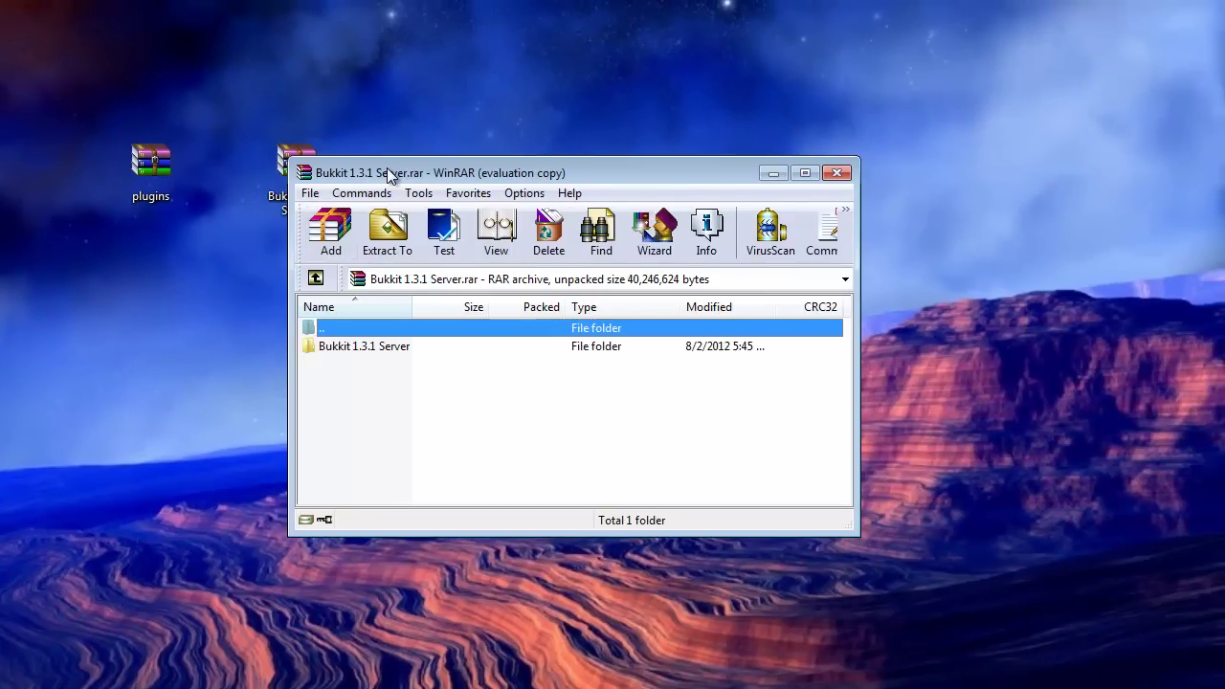
Extract the Bukkit 1.3.1 Server folder to the desktop, close WinRAR, and open the folder.
{"action": "left_click_drag", "start_coordinate": [389, 175], "coordinate": [497, 173]}
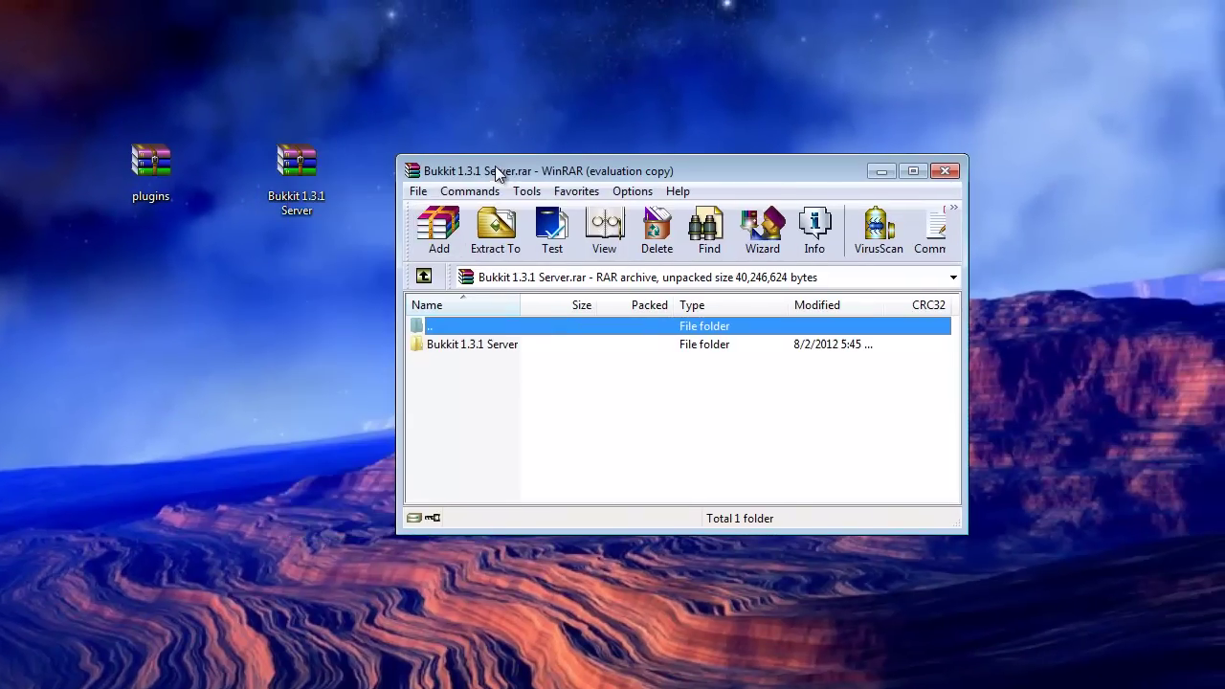
{"action": "left_click_drag", "start_coordinate": [433, 345], "coordinate": [316, 309]}
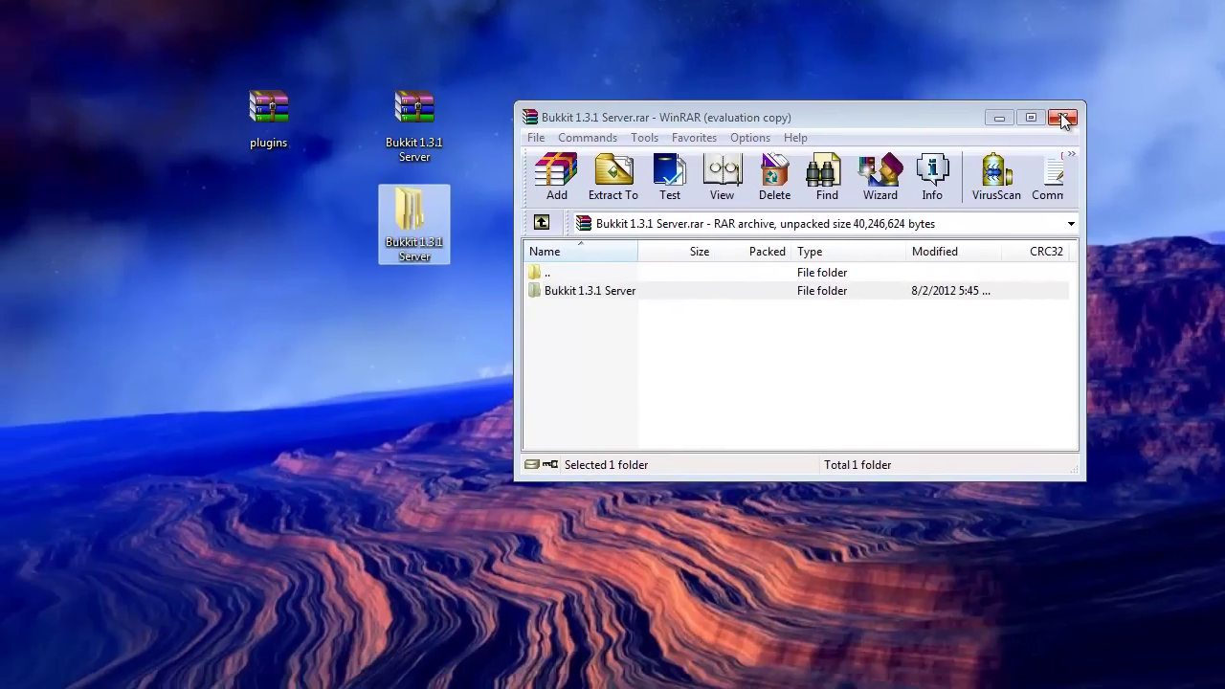
{"action": "left_click", "coordinate": [945, 170]}
{"action": "double_click", "coordinate": [675, 141]}
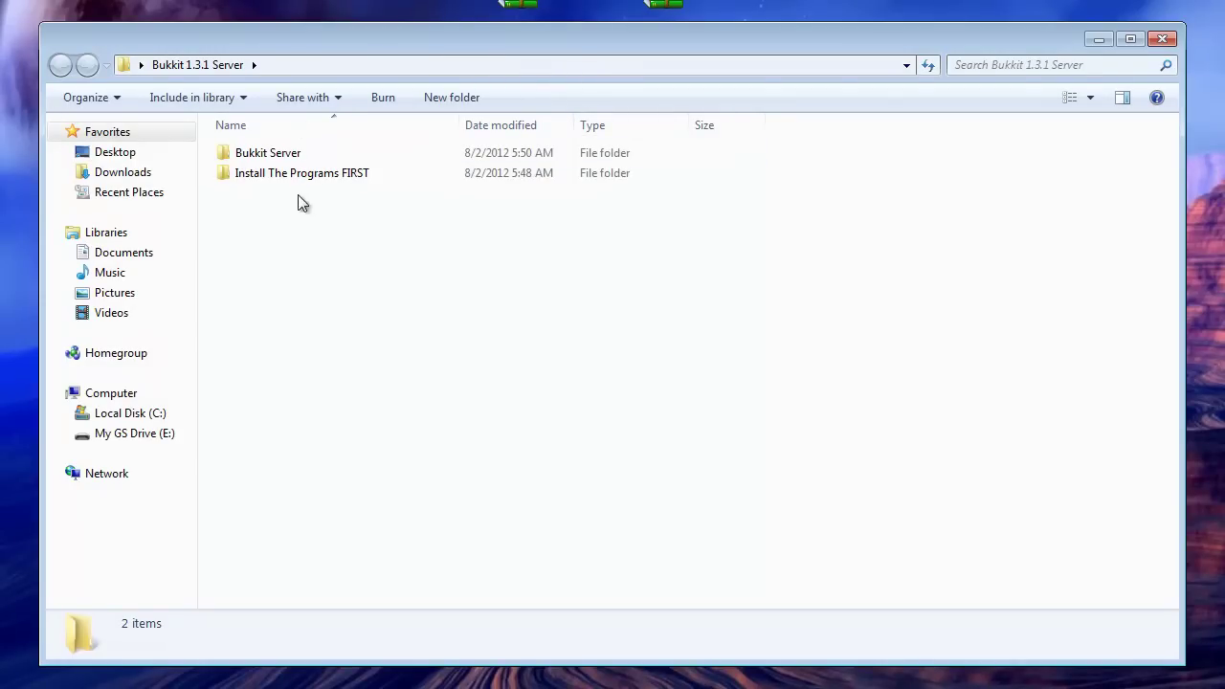
Look inside Install The Programs FIRST, then open the Bukkit Server folder with craftbukkit and startserver.
{"action": "double_click", "coordinate": [259, 174]}
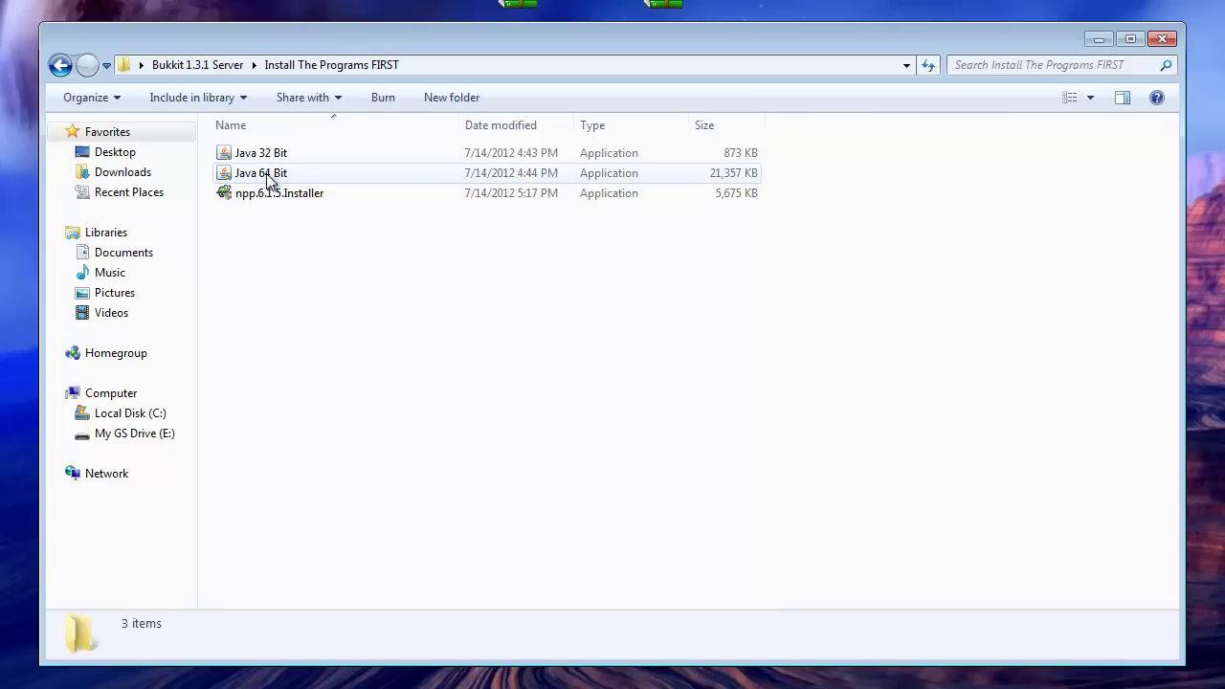
{"action": "left_click", "coordinate": [54, 67]}
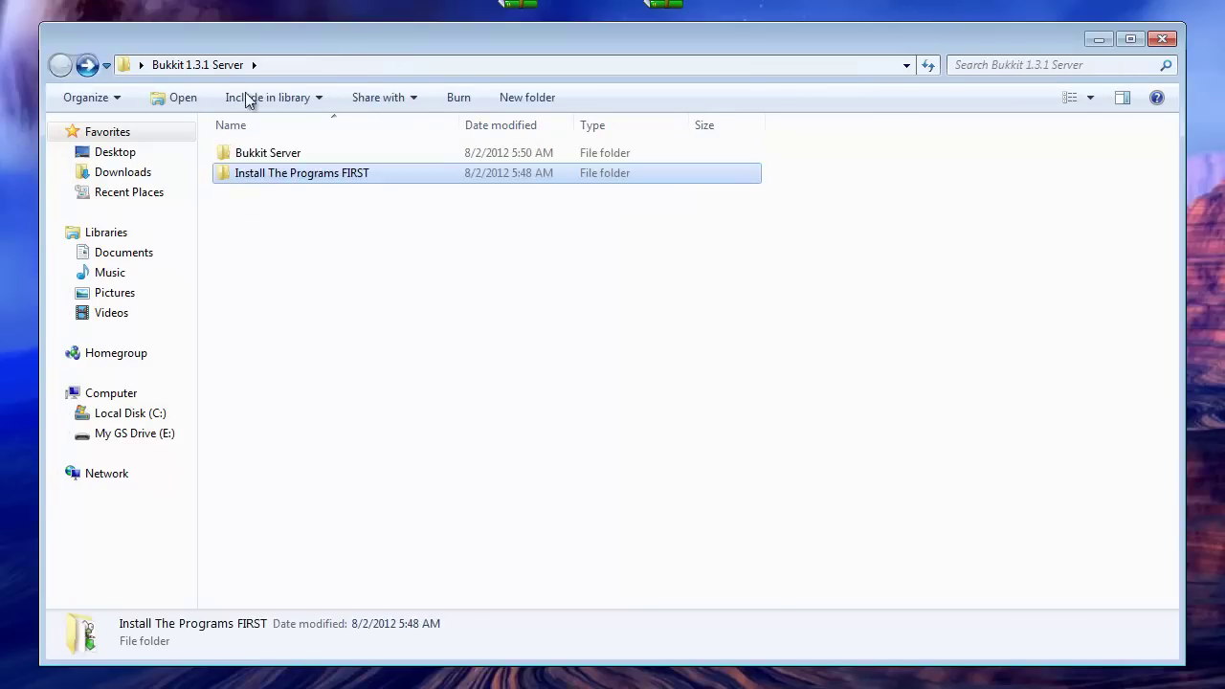
{"action": "double_click", "coordinate": [278, 155]}
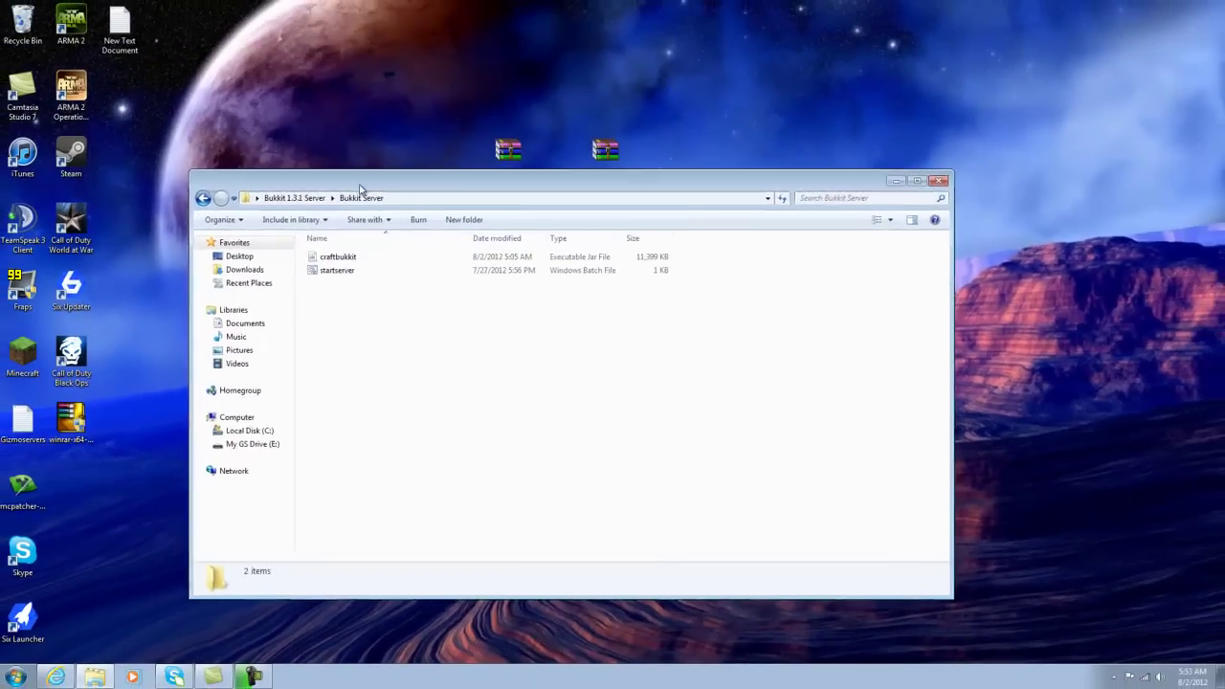
{"action": "left_click_drag", "start_coordinate": [355, 185], "coordinate": [629, 212]}
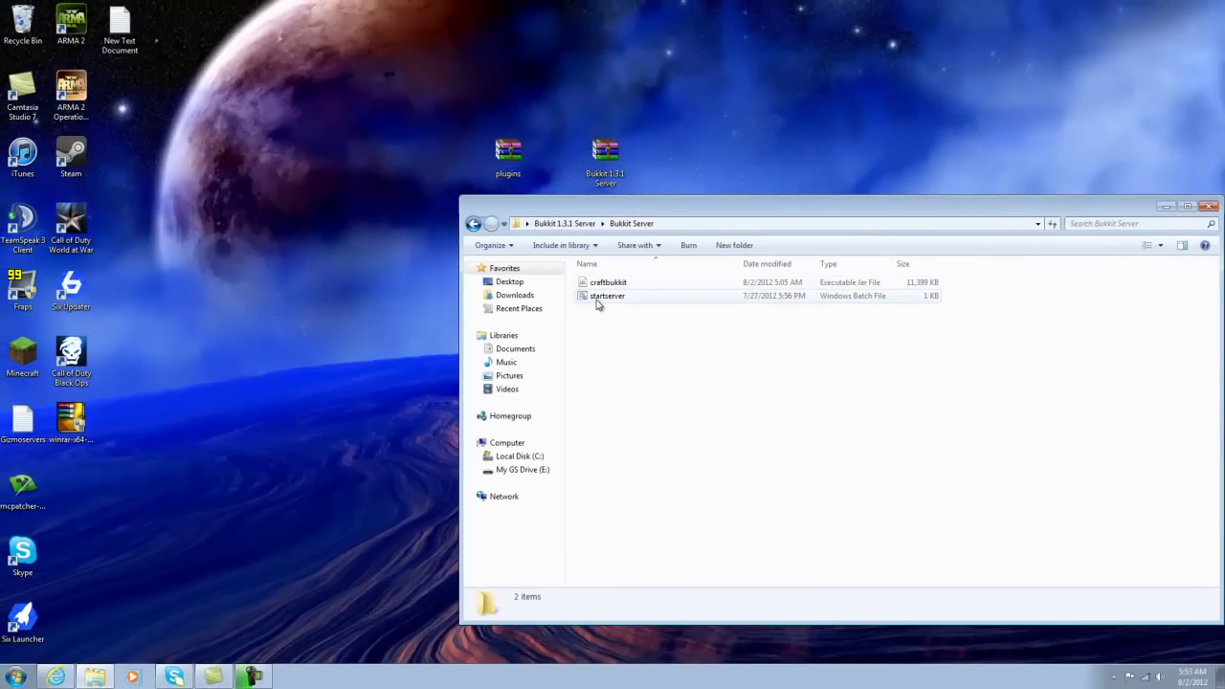
{"action": "key", "text": "super"}
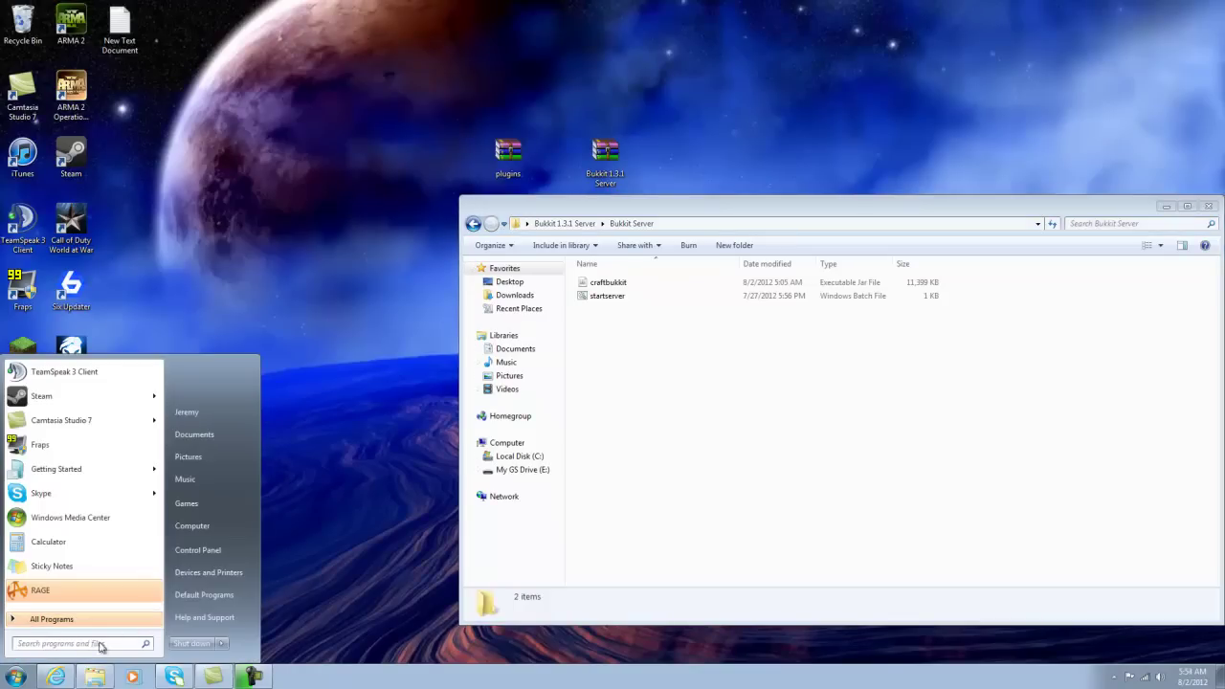
{"action": "right_click", "coordinate": [224, 526]}
{"action": "left_click", "coordinate": [272, 515]}
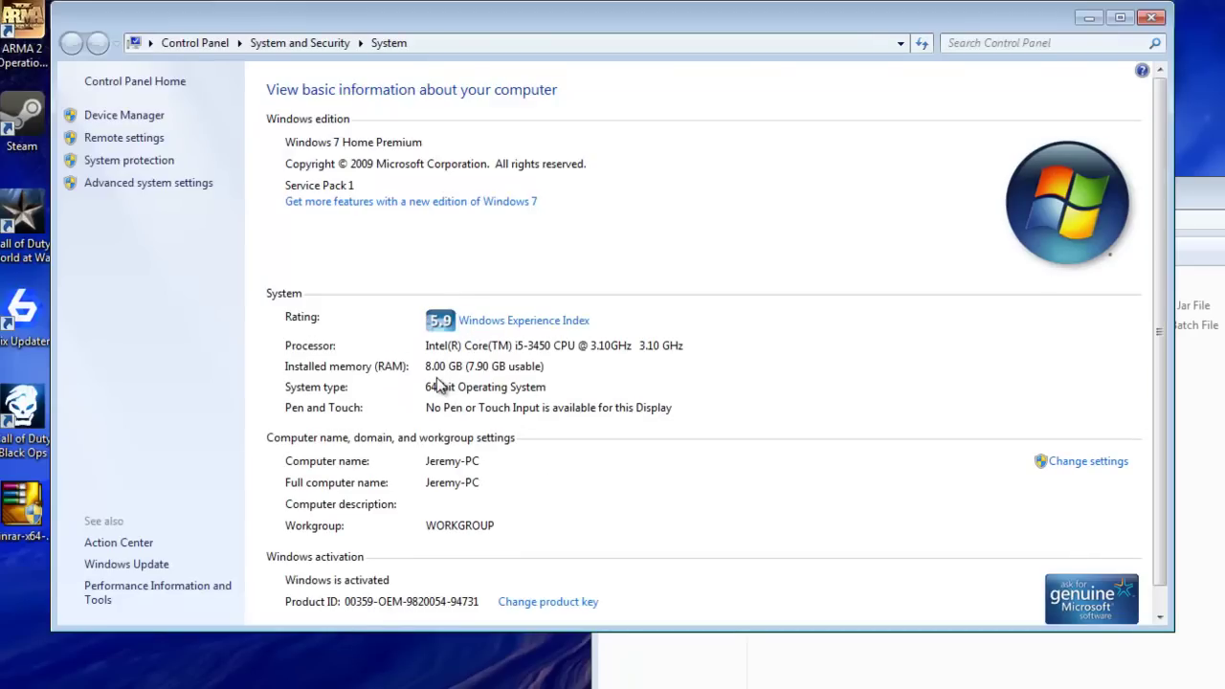
{"action": "scroll", "coordinate": [426, 388], "scroll_direction": "down", "scroll_amount": 1}
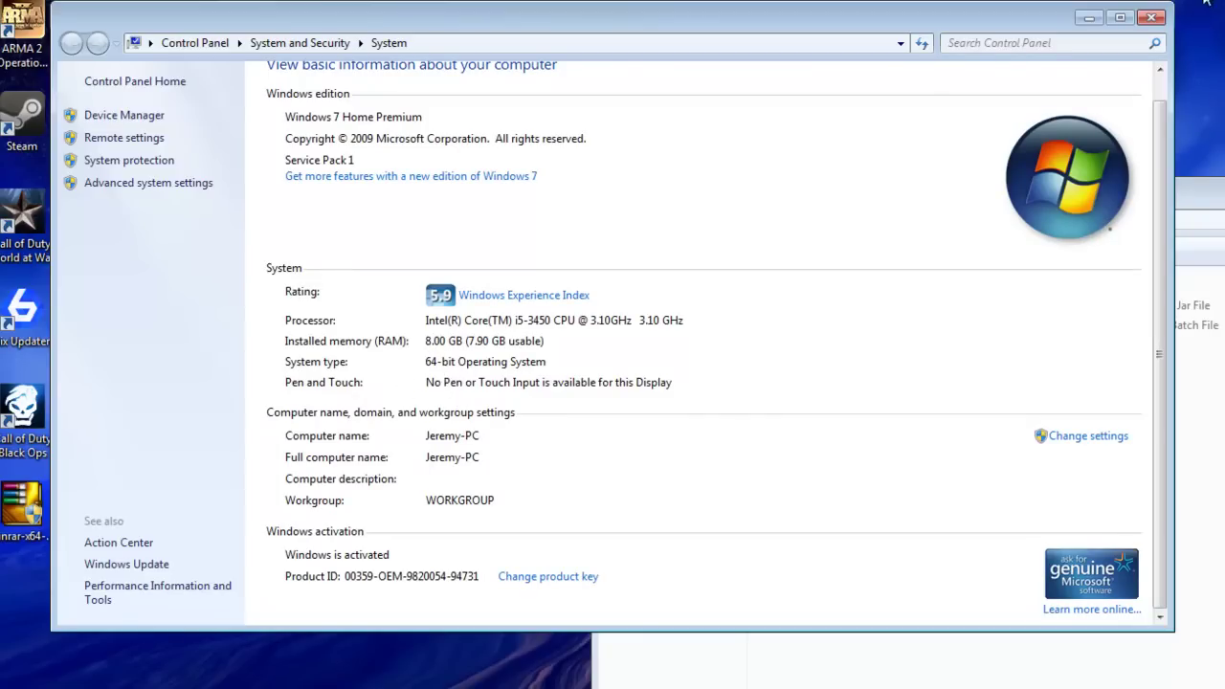
{"action": "left_click", "coordinate": [1153, 21]}
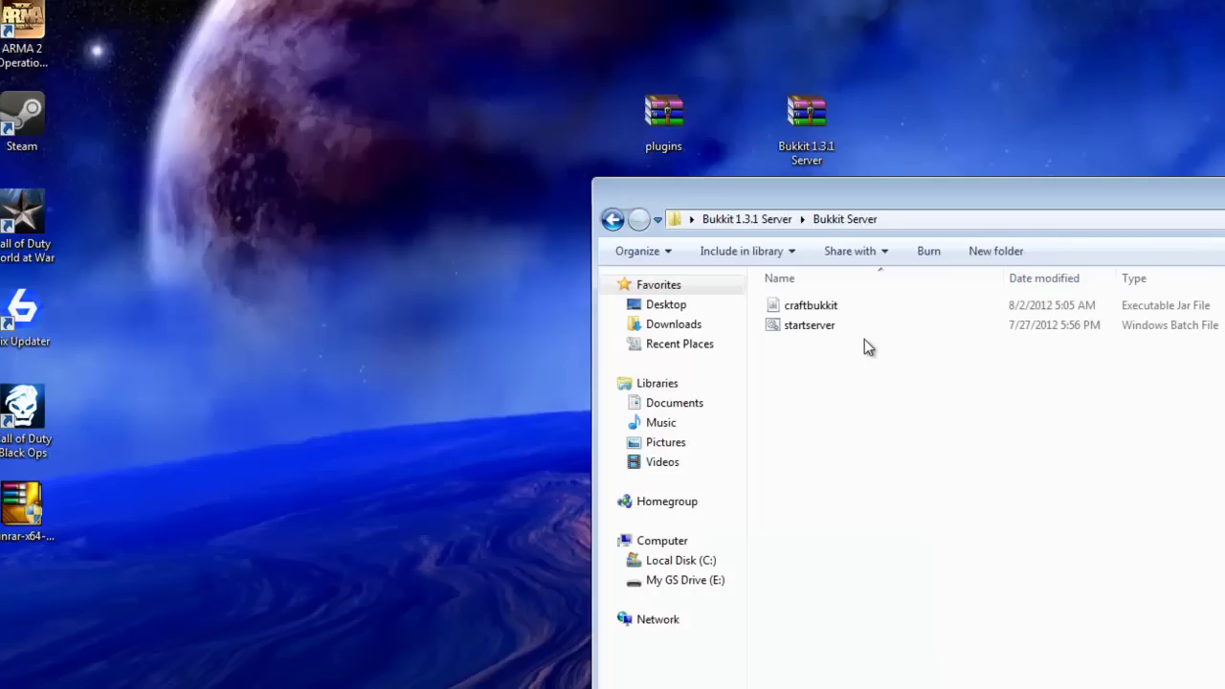
{"action": "left_click", "coordinate": [831, 331]}
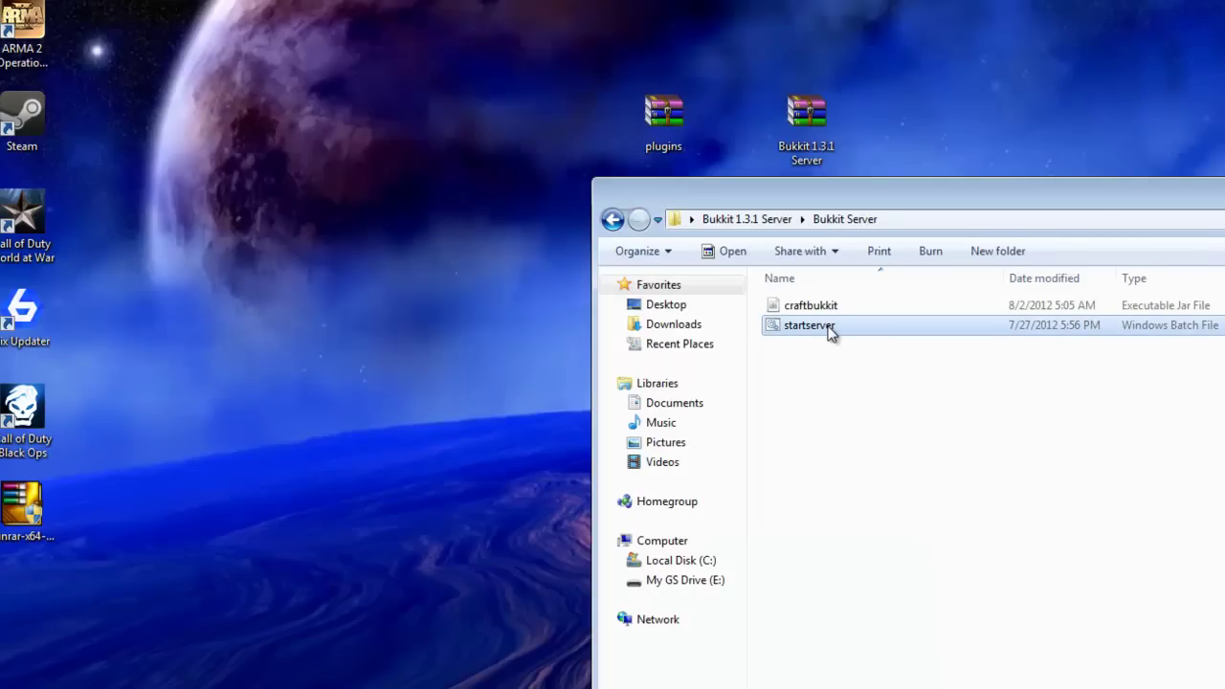
{"action": "right_click", "coordinate": [831, 331]}
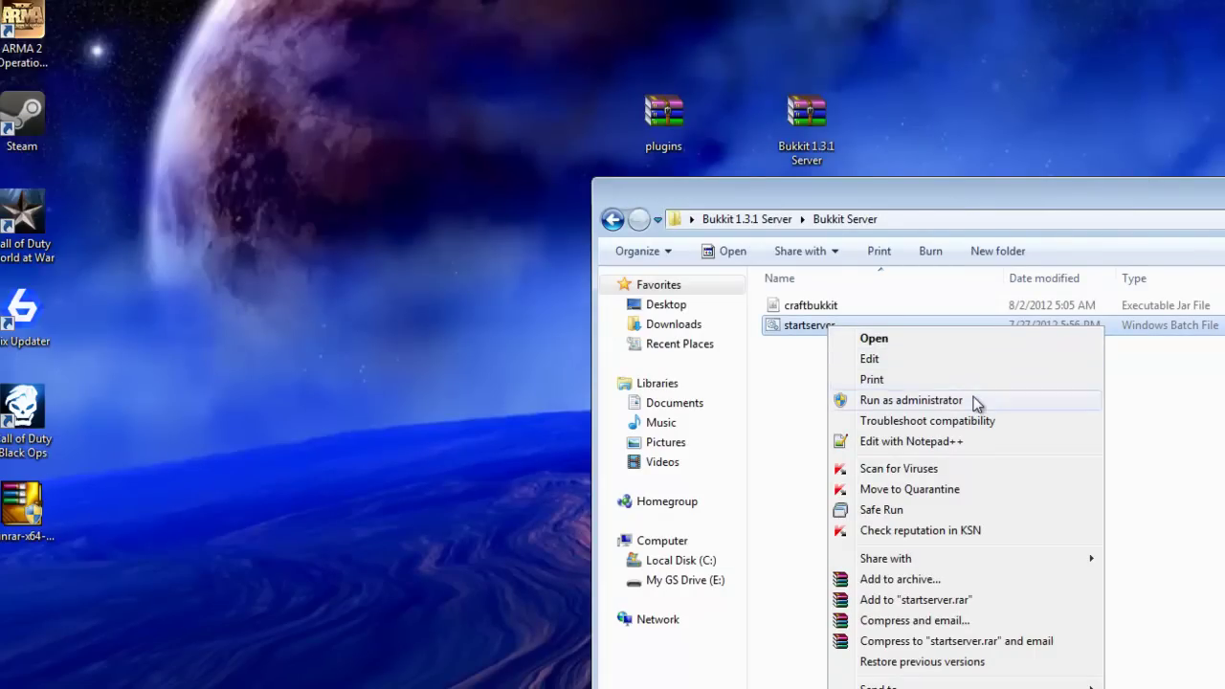
{"action": "left_click", "coordinate": [973, 444]}
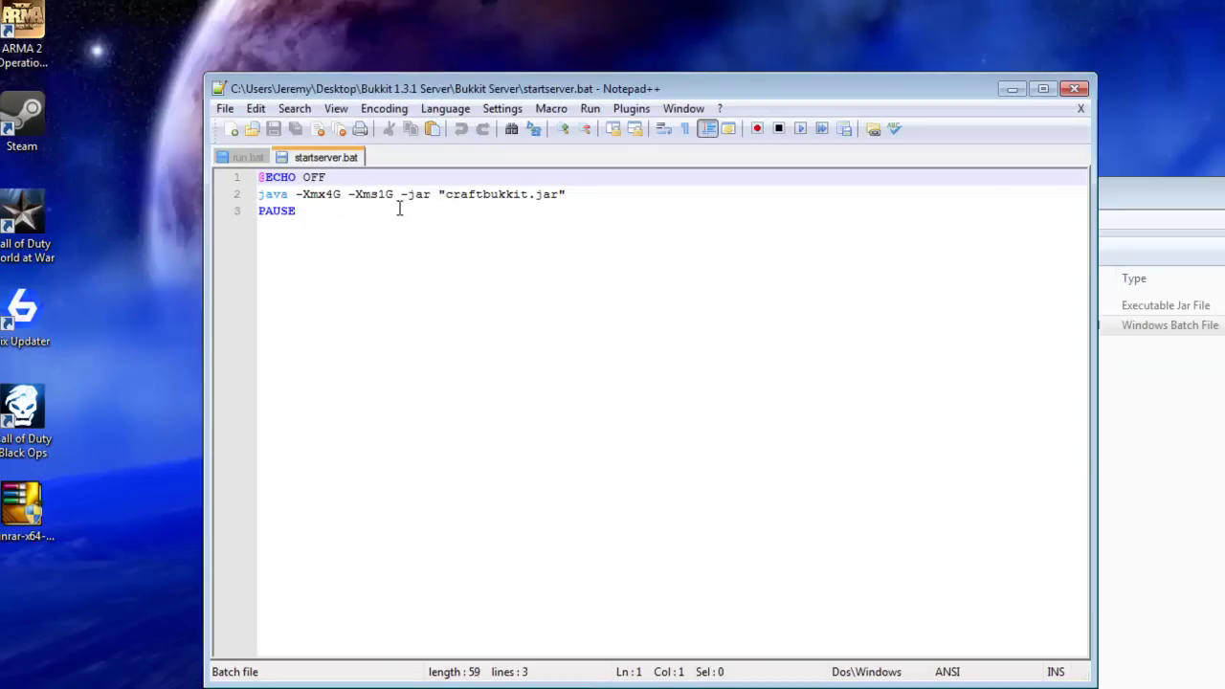
{"action": "left_click", "coordinate": [335, 197]}
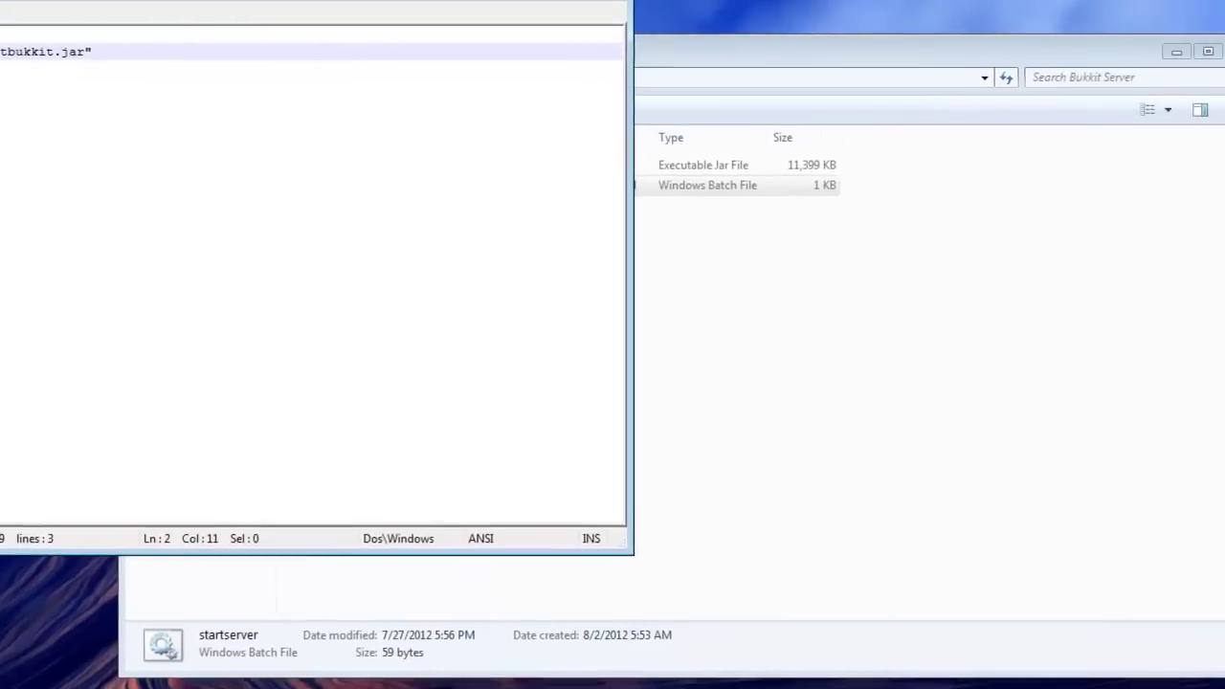
{"action": "left_click", "coordinate": [618, 1]}
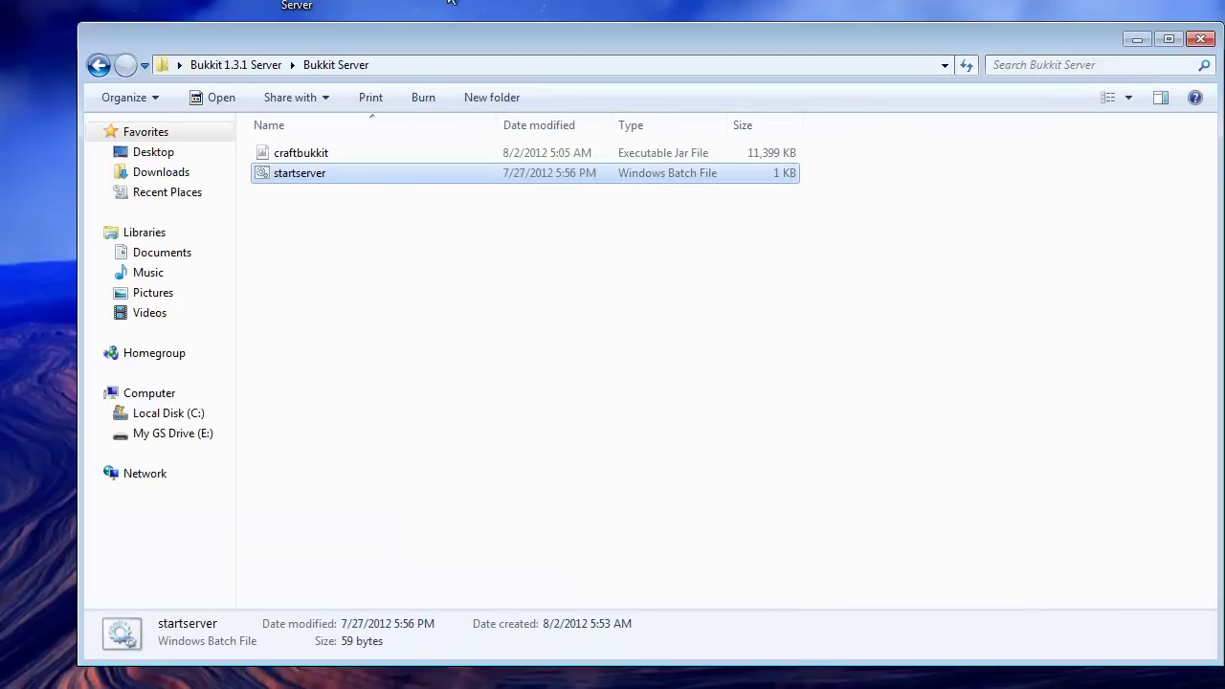
Run startserver.bat to launch the CraftBukkit 1.3.1 server and generate server.properties.
{"action": "left_click", "coordinate": [383, 260]}
{"action": "double_click", "coordinate": [284, 180]}
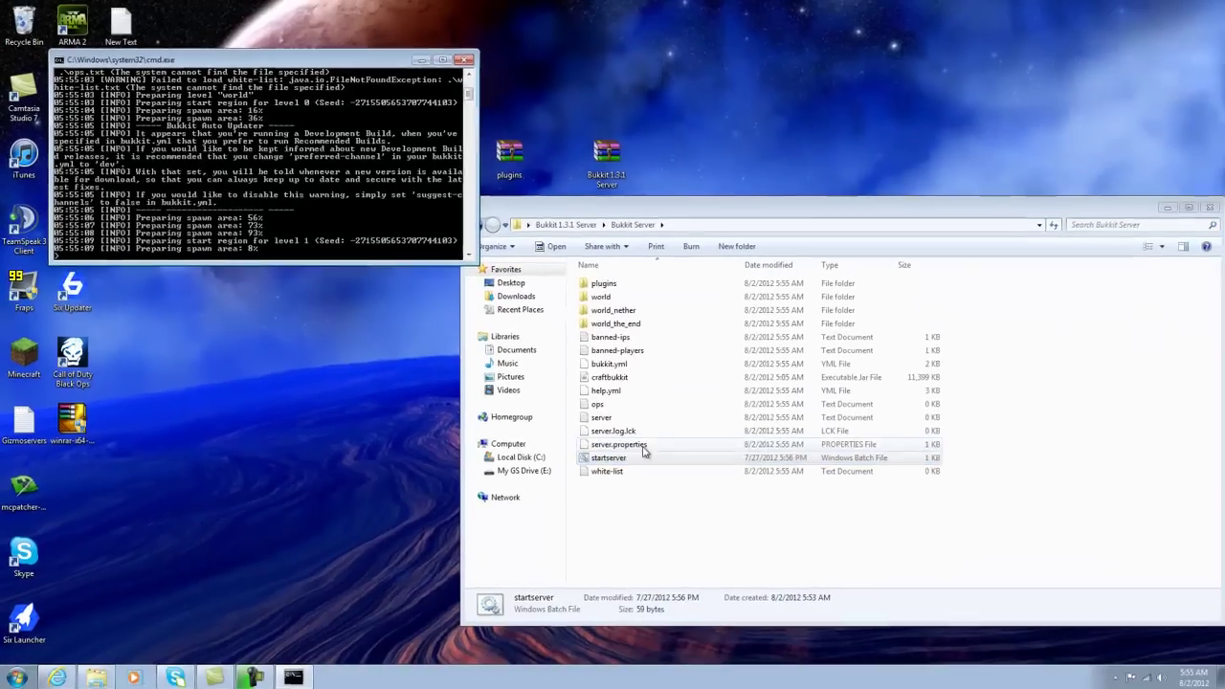
{"action": "left_click", "coordinate": [643, 446]}
Open server.properties in Notepad++ and edit the setting value on line 8.
{"action": "right_click", "coordinate": [643, 446]}
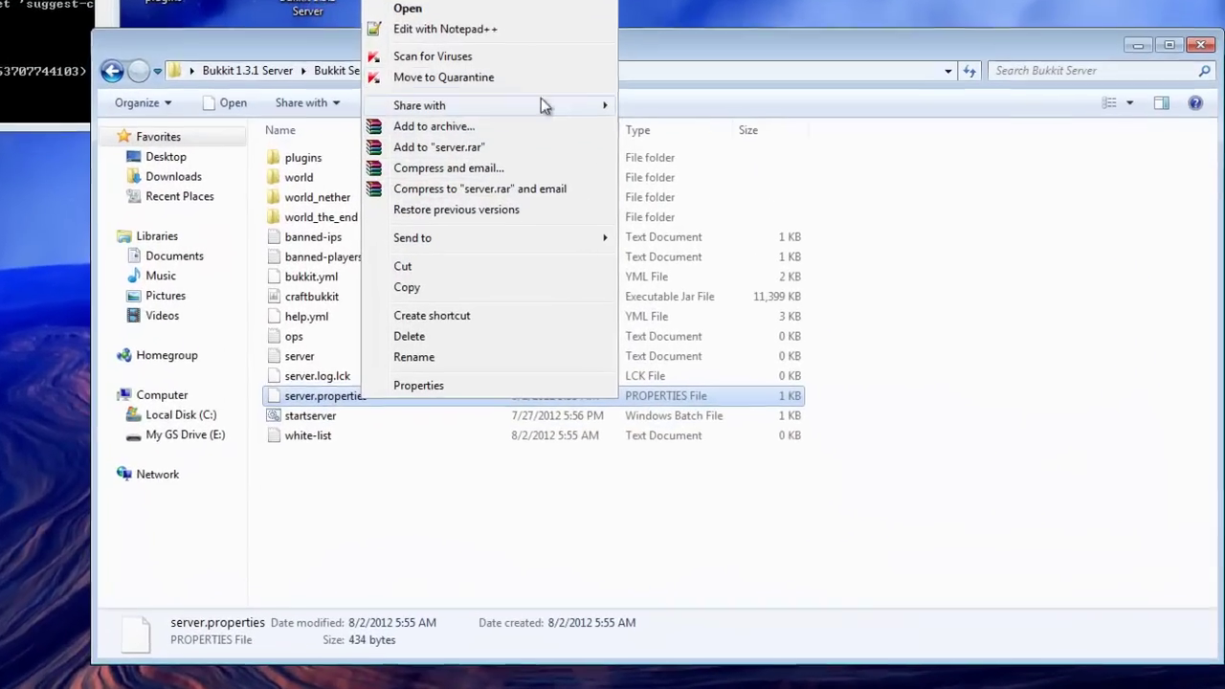
{"action": "left_click", "coordinate": [499, 33]}
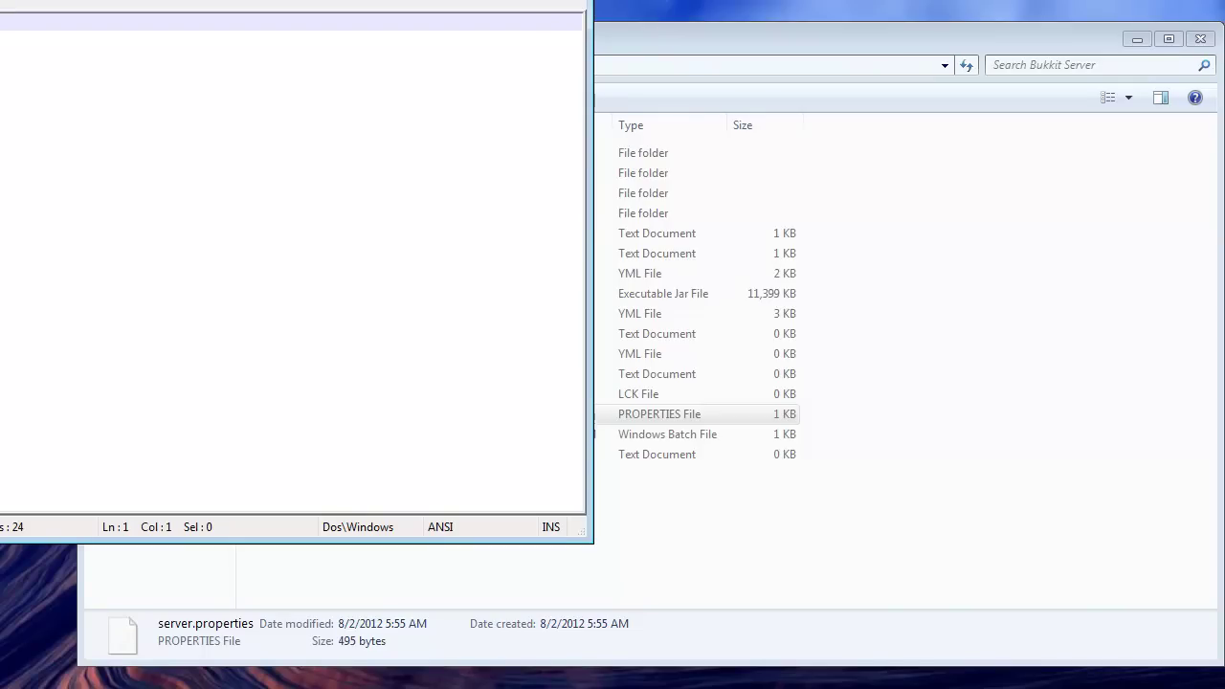
{"action": "left_click", "coordinate": [86, 143]}
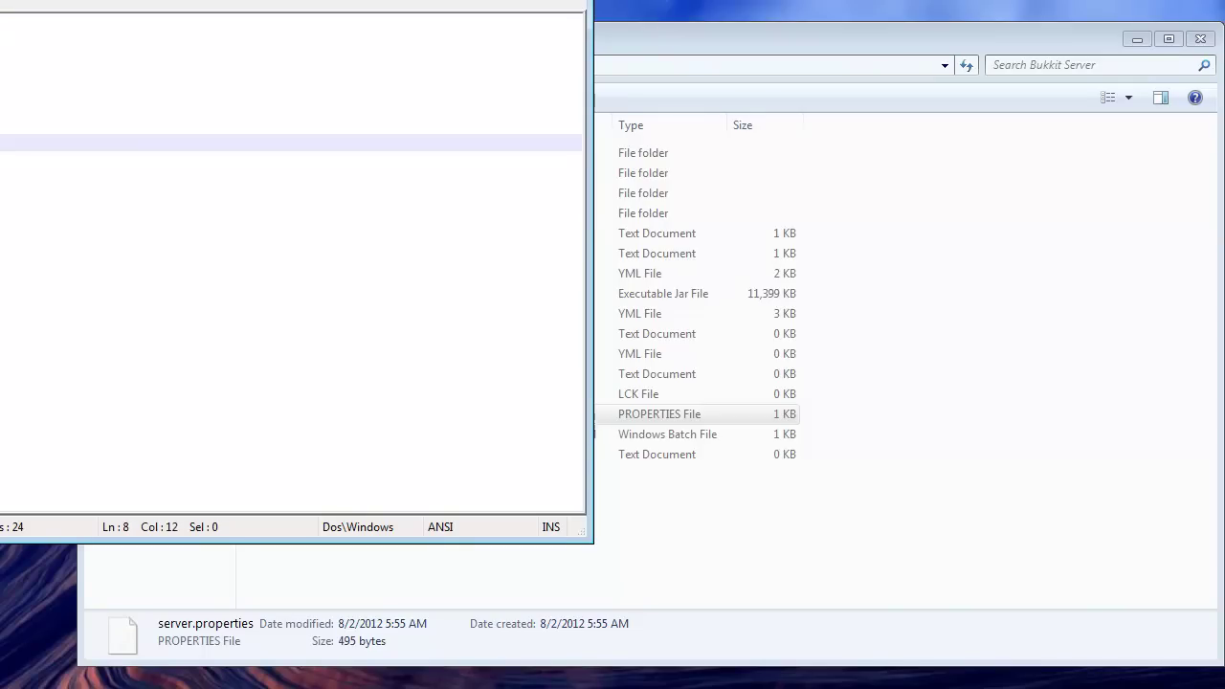
{"action": "left_click", "coordinate": [117, 143]}
{"action": "key", "text": "Right"}
{"action": "key", "text": "Right"}
{"action": "key", "text": "Right"}
{"action": "key", "text": "Right"}
{"action": "key", "text": "Right"}
Edit the settings on lines 15 and 19, then close Notepad++ saving server.properties.
{"action": "left_click", "coordinate": [58, 263]}
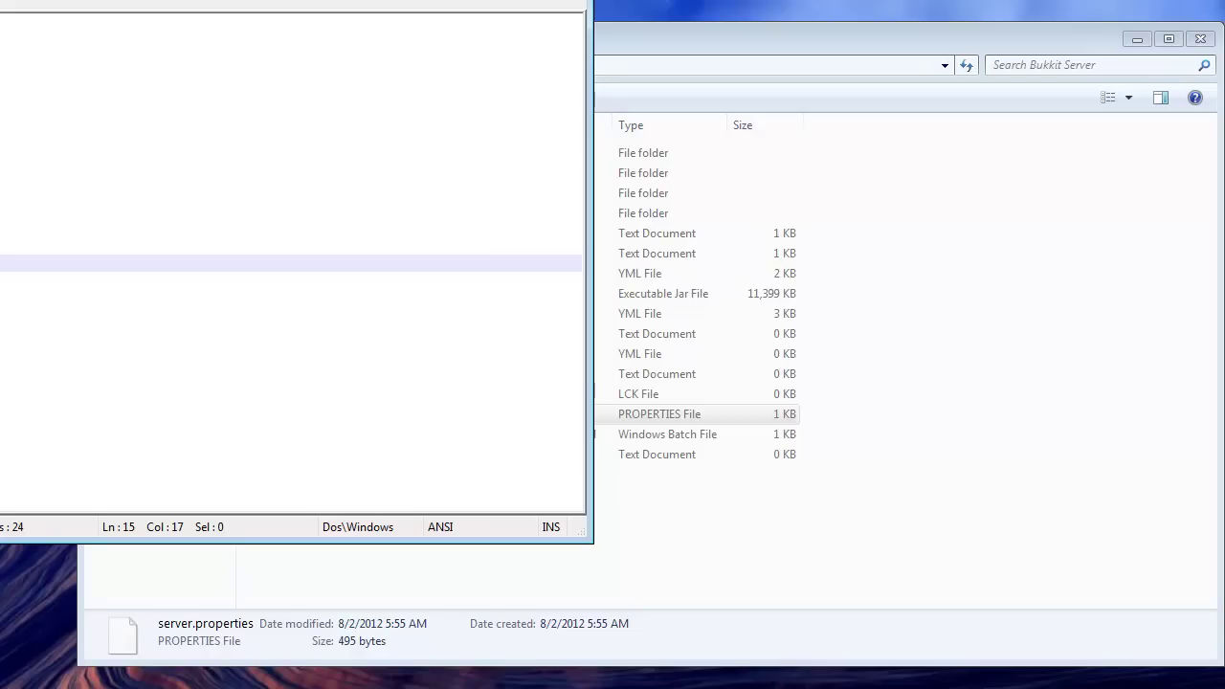
{"action": "left_click", "coordinate": [96, 332]}
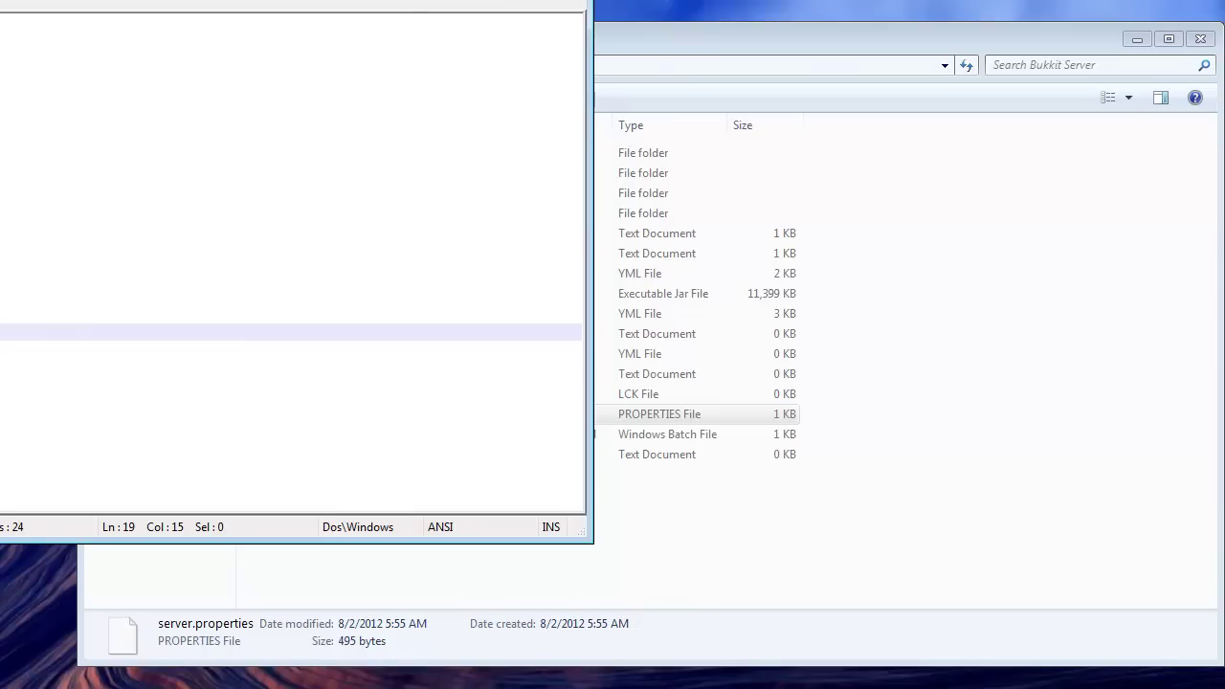
{"action": "key", "text": "alt+F4"}
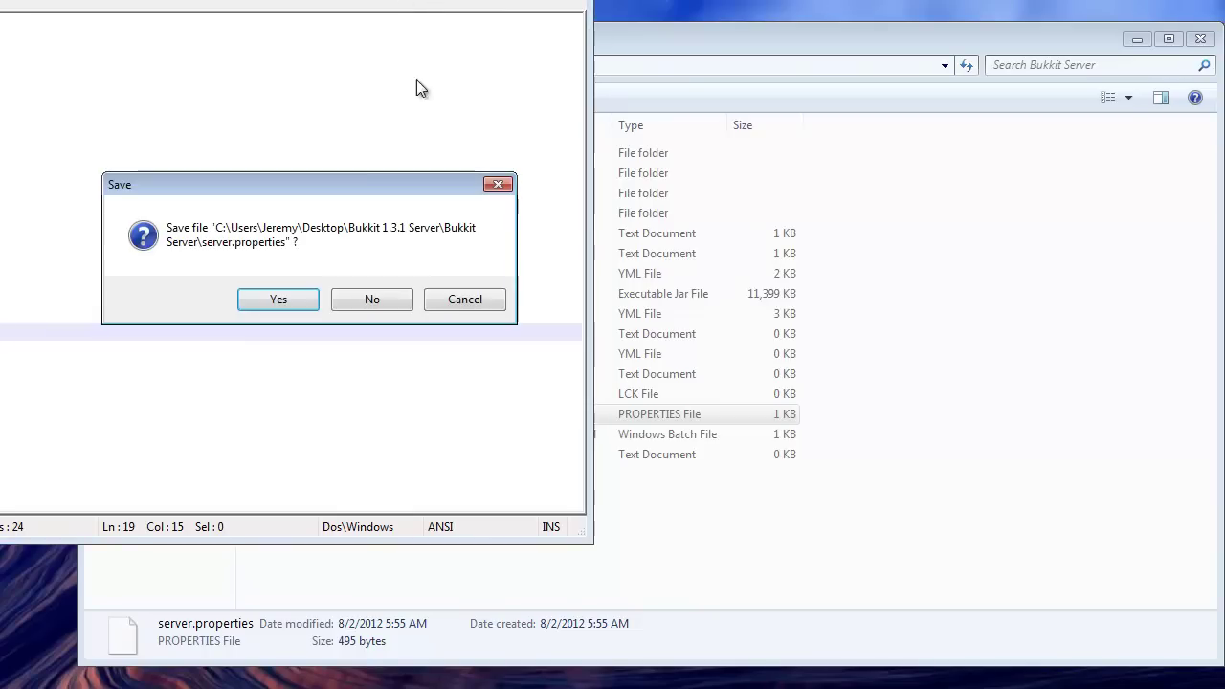
{"action": "left_click", "coordinate": [268, 301]}
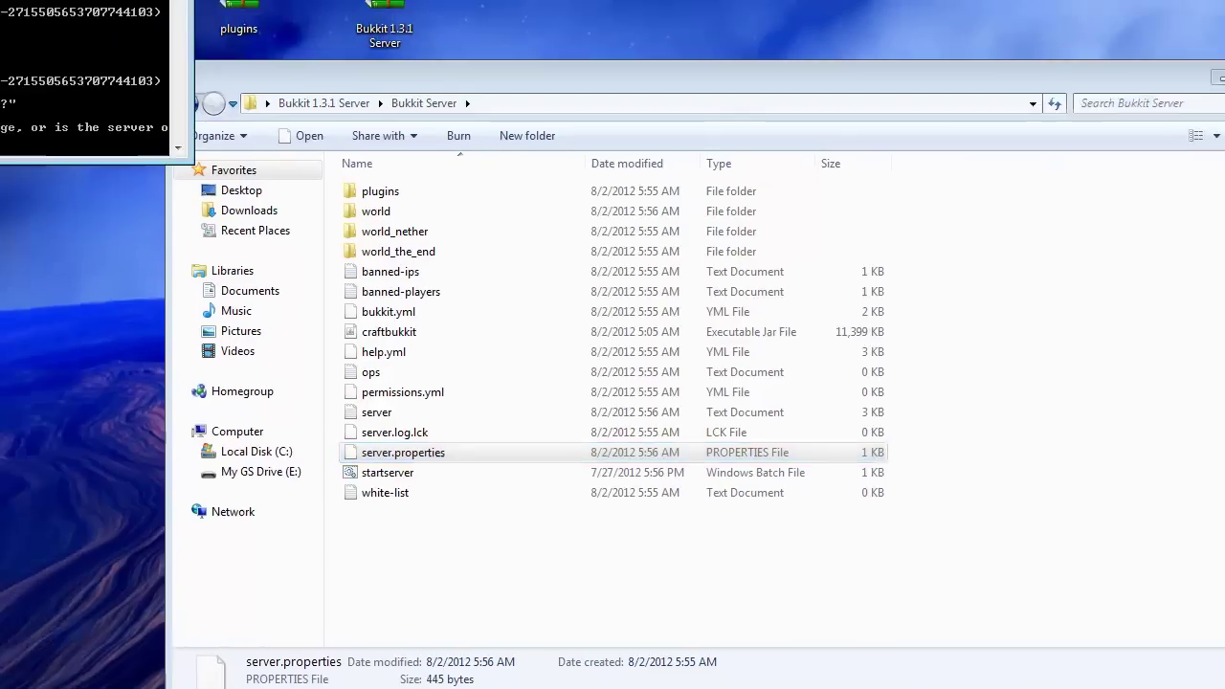
Shut down the Bukkit server with the 'stop' command and close its console window.
{"action": "left_click", "coordinate": [447, 43]}
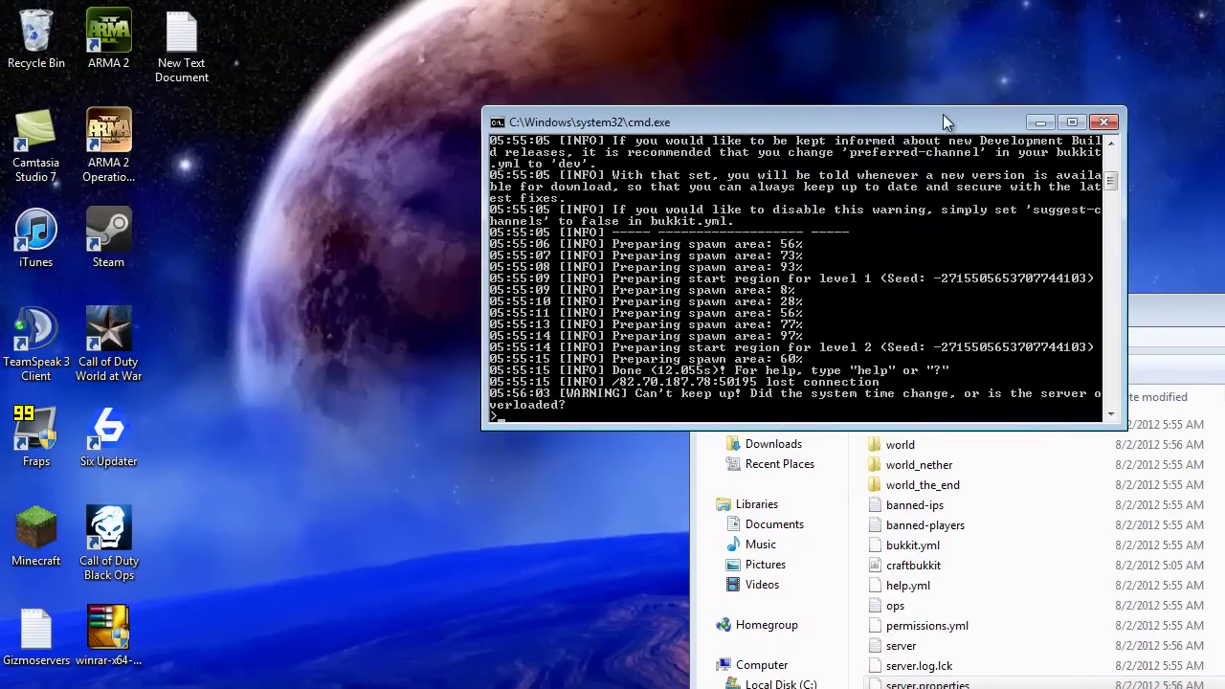
{"action": "type", "text": "stop"}
{"action": "key", "text": "Return"}
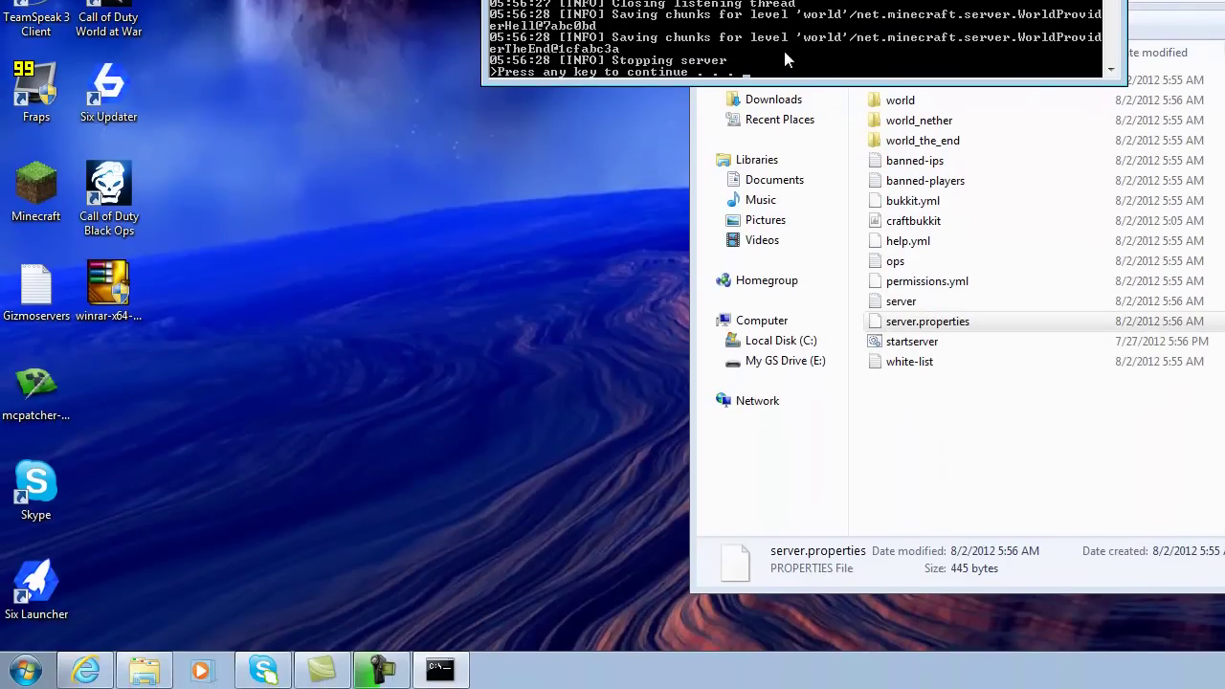
{"action": "key", "text": "Return"}
{"action": "key", "text": "super"}
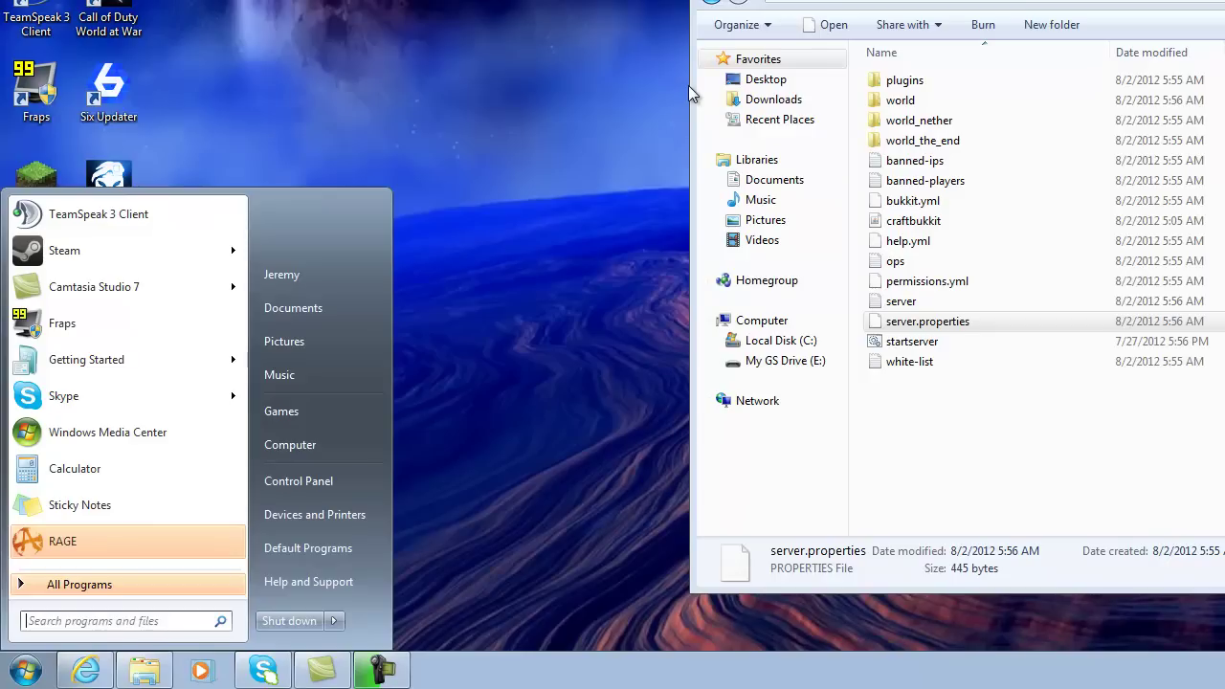
Run ipconfig in a command prompt to note IPv4 192.168.0.194 and gateway 192.168.0.1.
{"action": "type", "text": "cmd"}
{"action": "key", "text": "Return"}
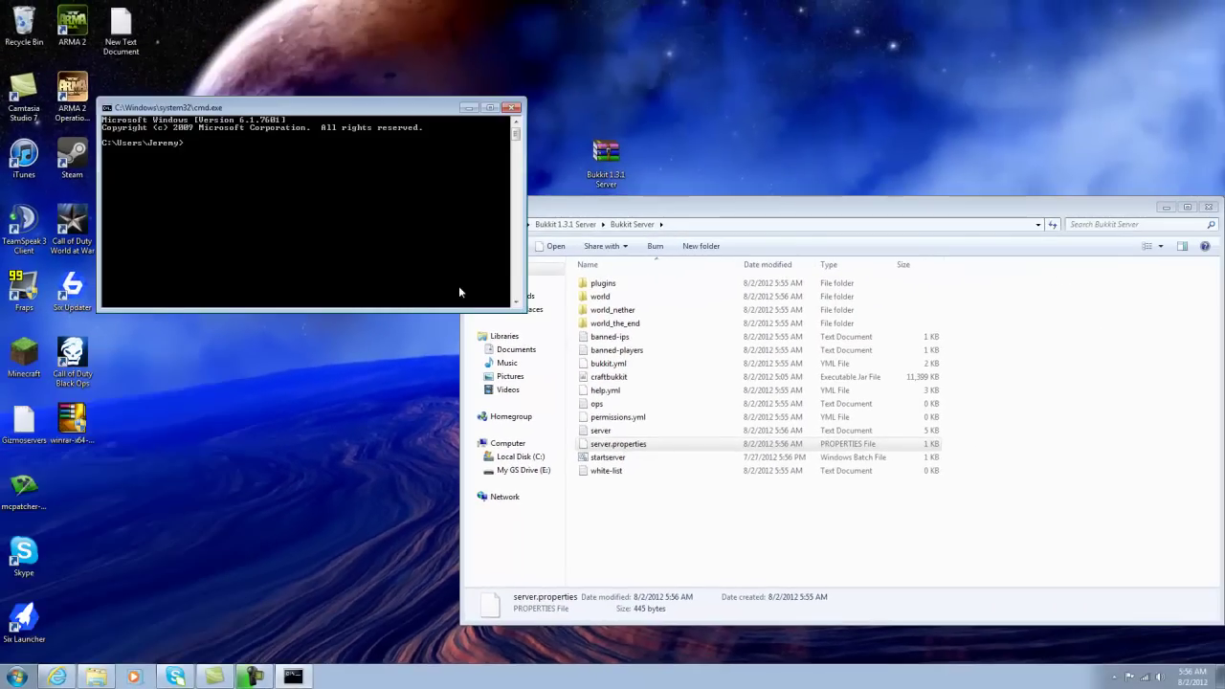
{"action": "left_click_drag", "start_coordinate": [309, 111], "coordinate": [497, 139]}
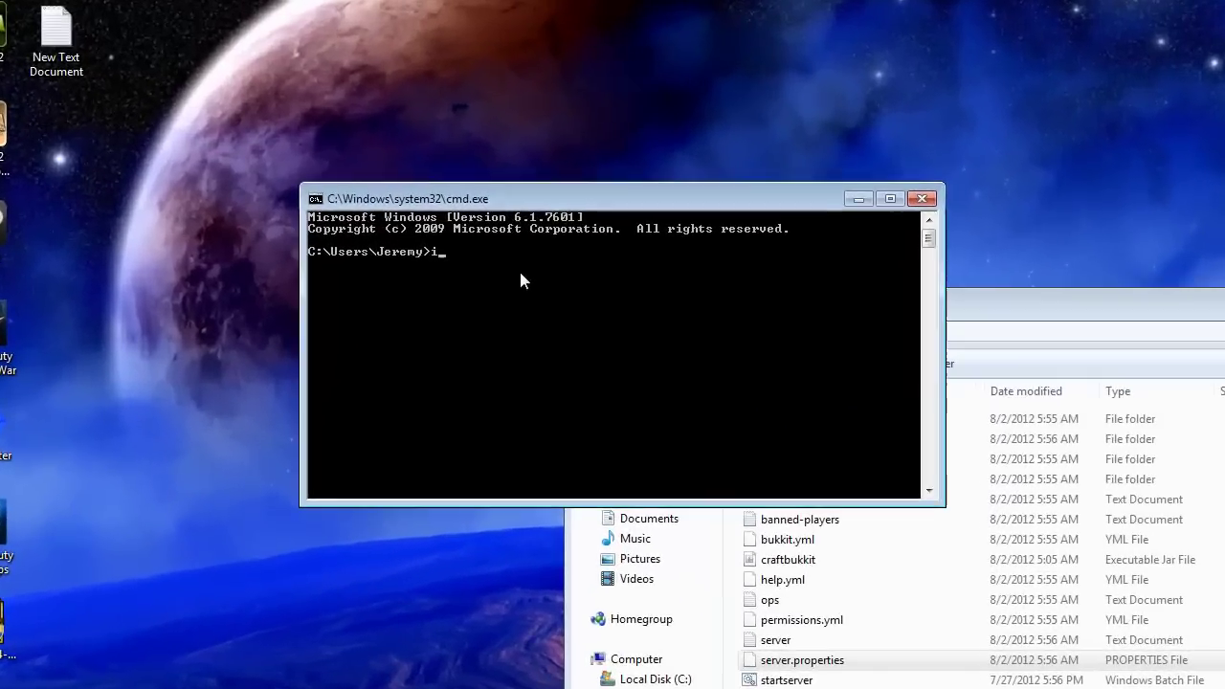
{"action": "type", "text": "ipconfig"}
{"action": "key", "text": "Return"}
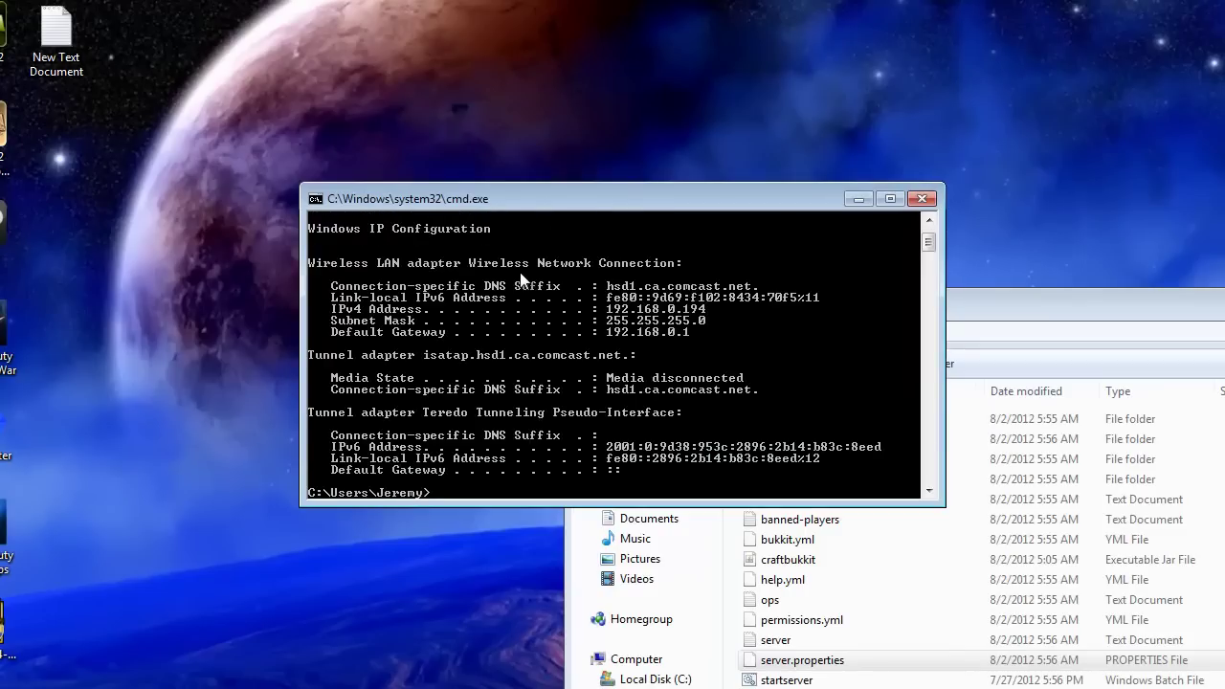
{"action": "scroll", "coordinate": [450, 354], "scroll_direction": "down", "scroll_amount": 2}
{"action": "scroll", "coordinate": [526, 316], "scroll_direction": "up", "scroll_amount": 2}
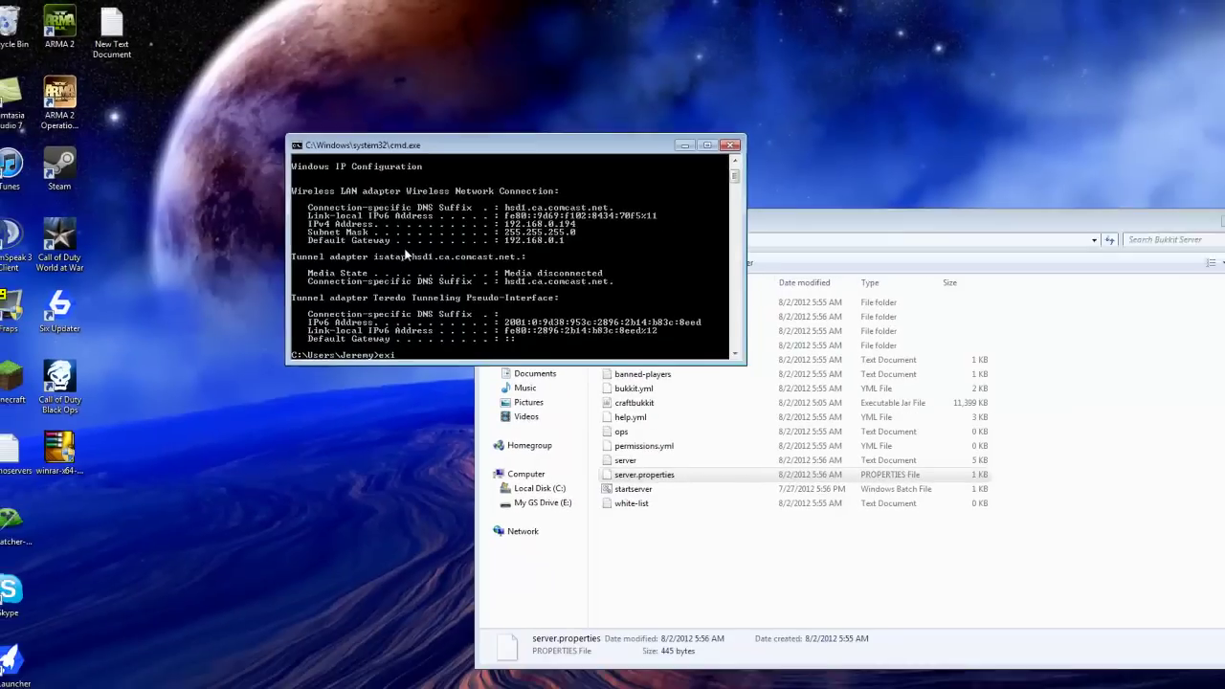
{"action": "key", "text": "alt+F4"}
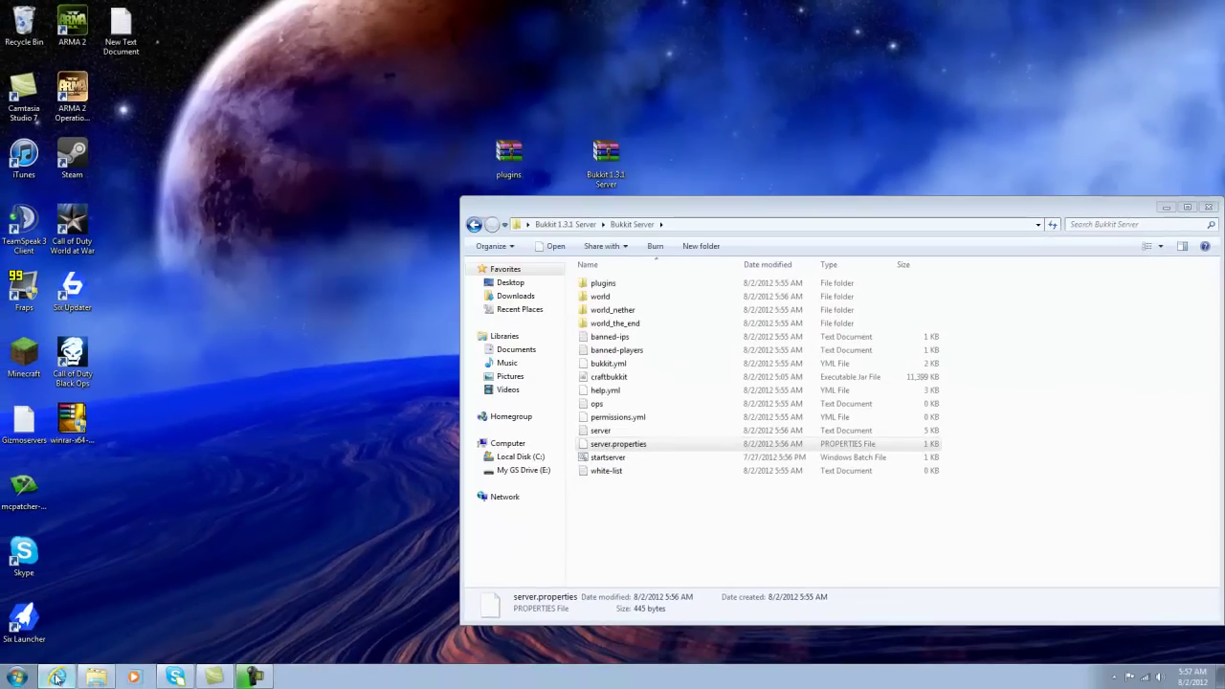
Open a new Internet Explorer tab and begin entering the router address.
{"action": "key", "text": "alt+Tab"}
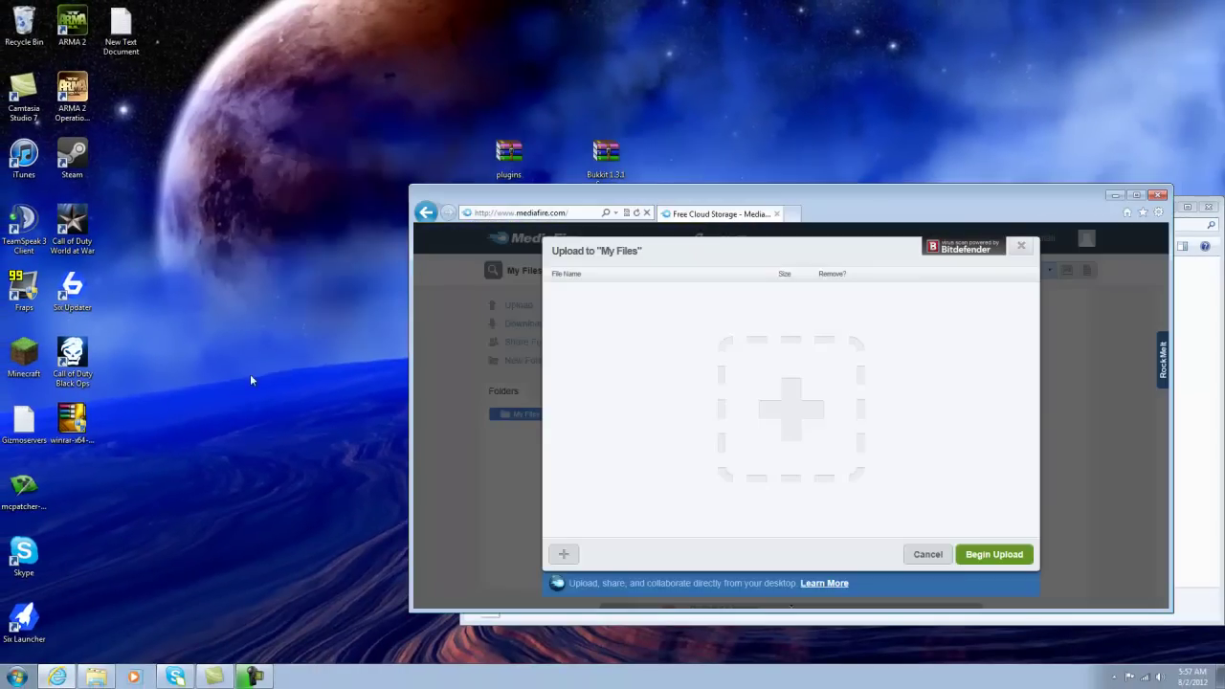
{"action": "left_click", "coordinate": [792, 215]}
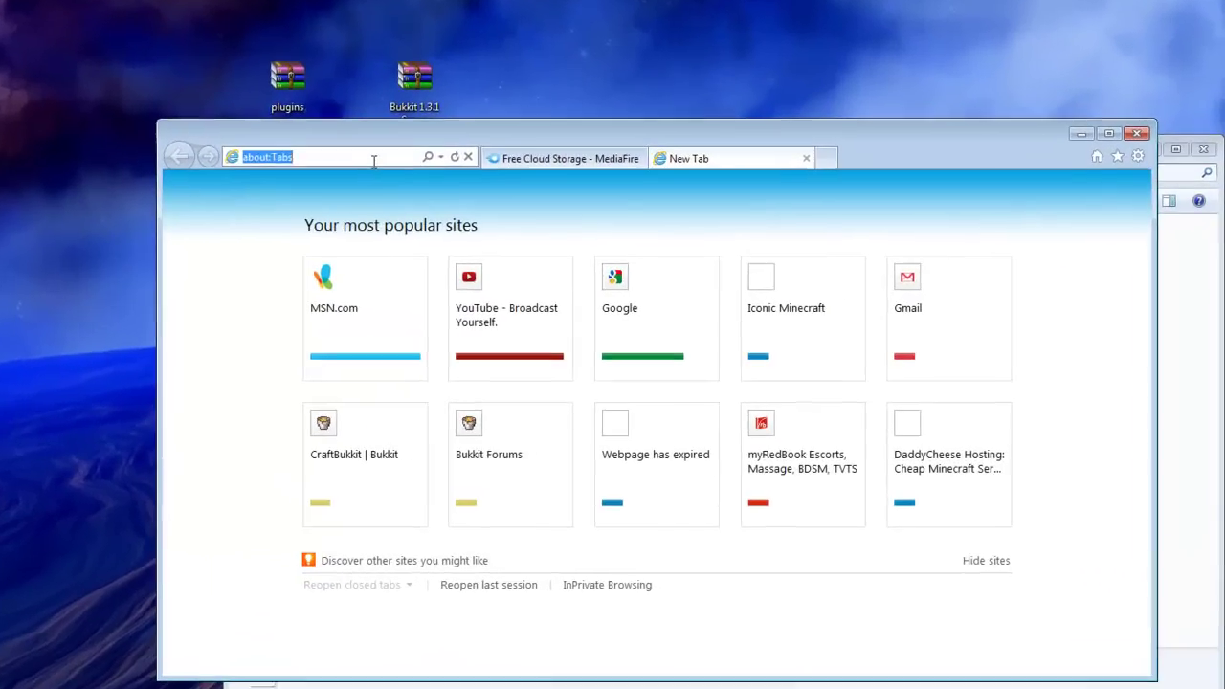
{"action": "type", "text": "192.0"}
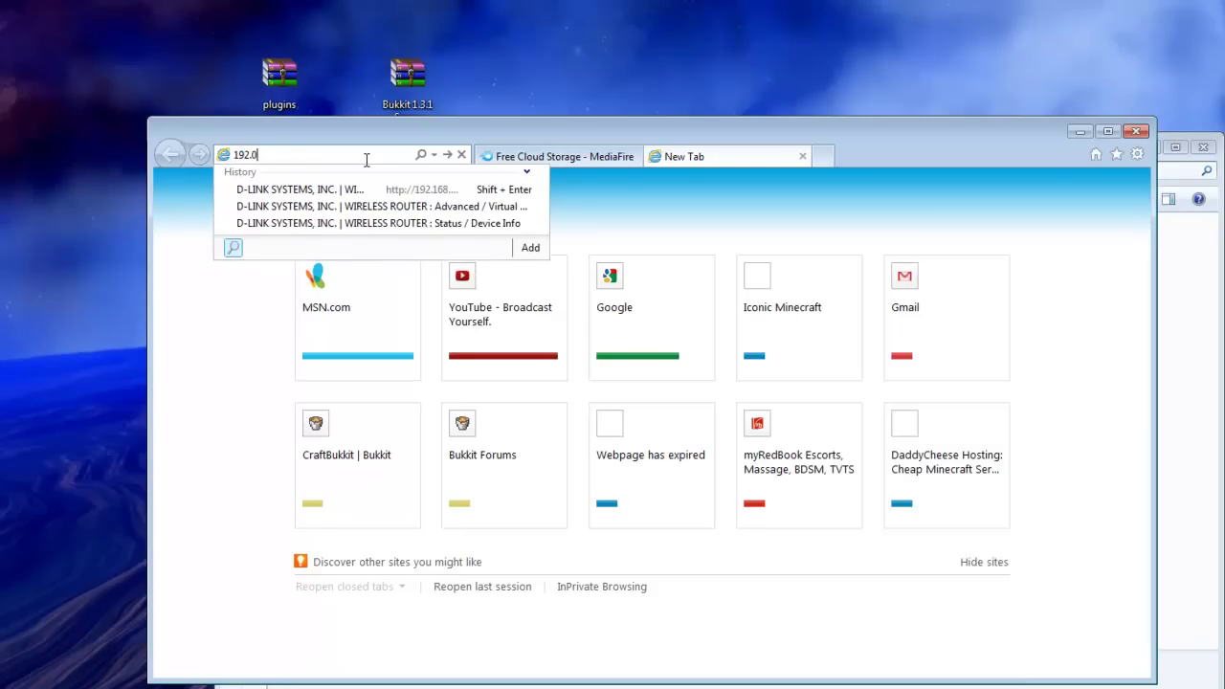
Load the D-Link router login page at 192.168.0.1 and focus its Password field.
{"action": "key", "text": "BackSpace"}
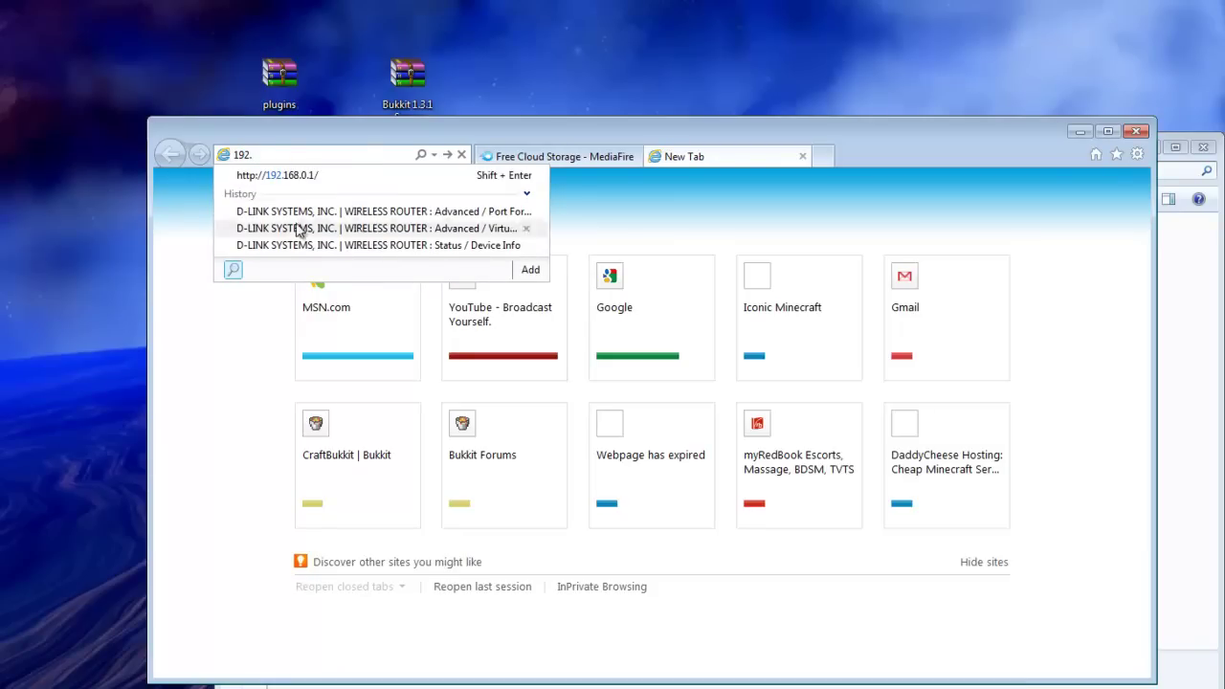
{"action": "left_click", "coordinate": [369, 177]}
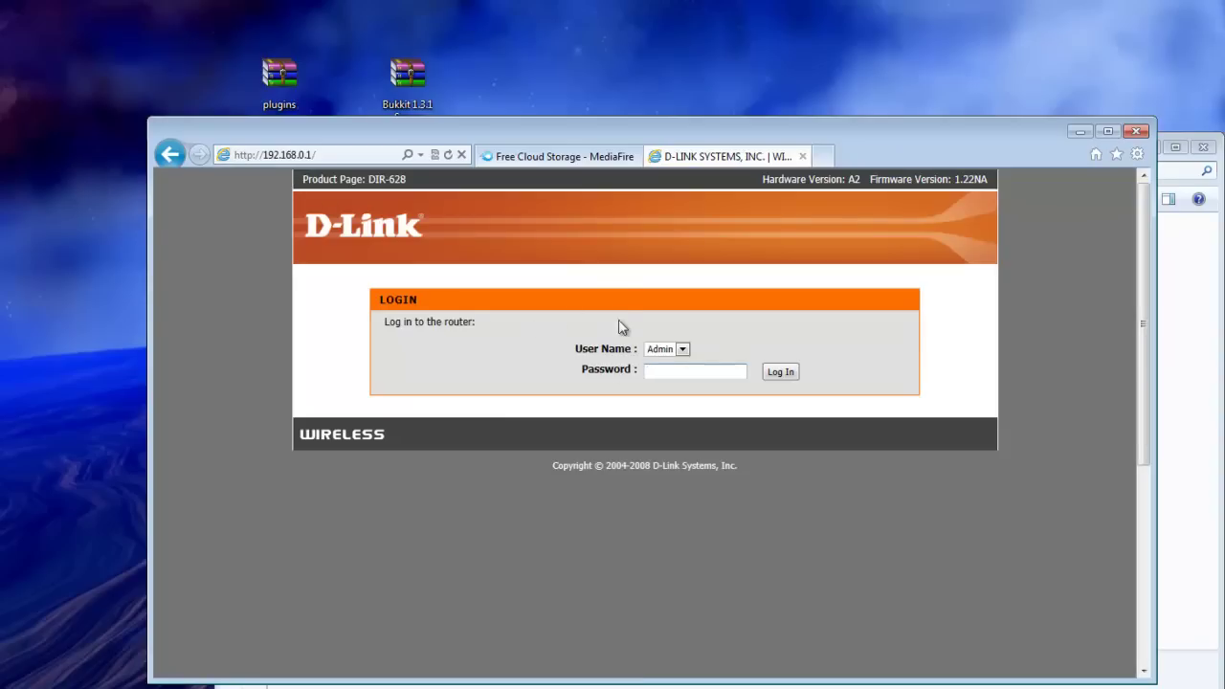
{"action": "left_click_drag", "start_coordinate": [586, 131], "coordinate": [459, 64]}
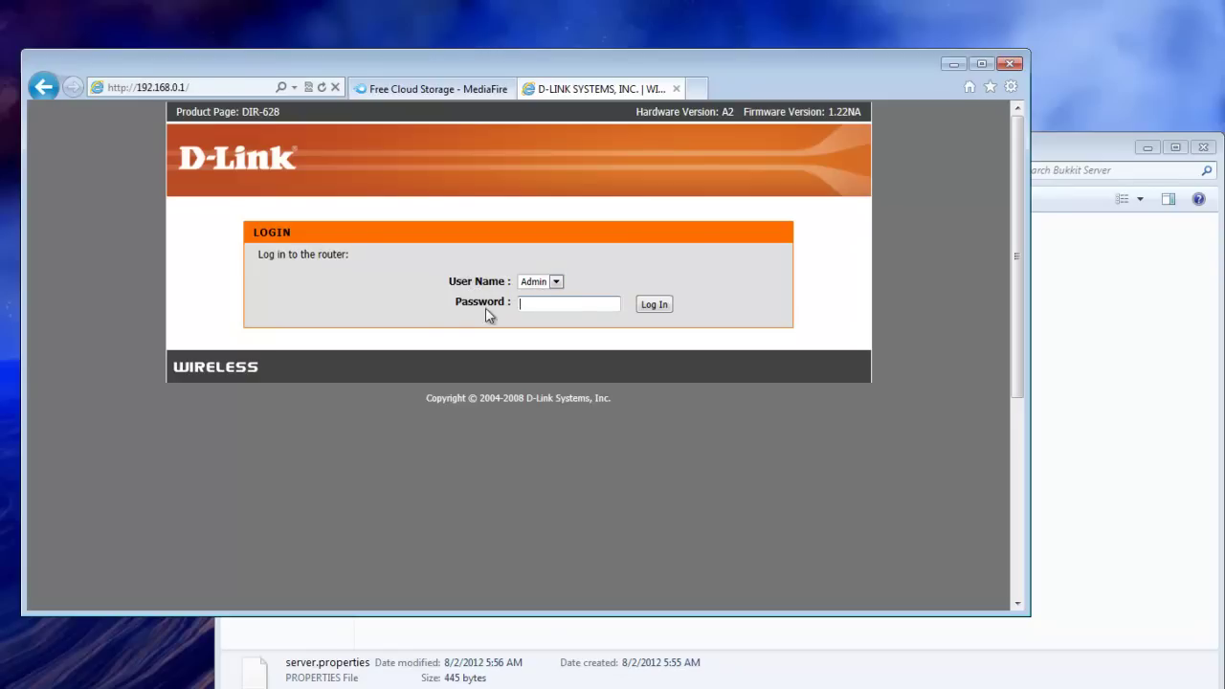
{"action": "left_click", "coordinate": [601, 309]}
Log in to the D-Link router and go to Advanced > Port Forwarding.
{"action": "left_click", "coordinate": [656, 305]}
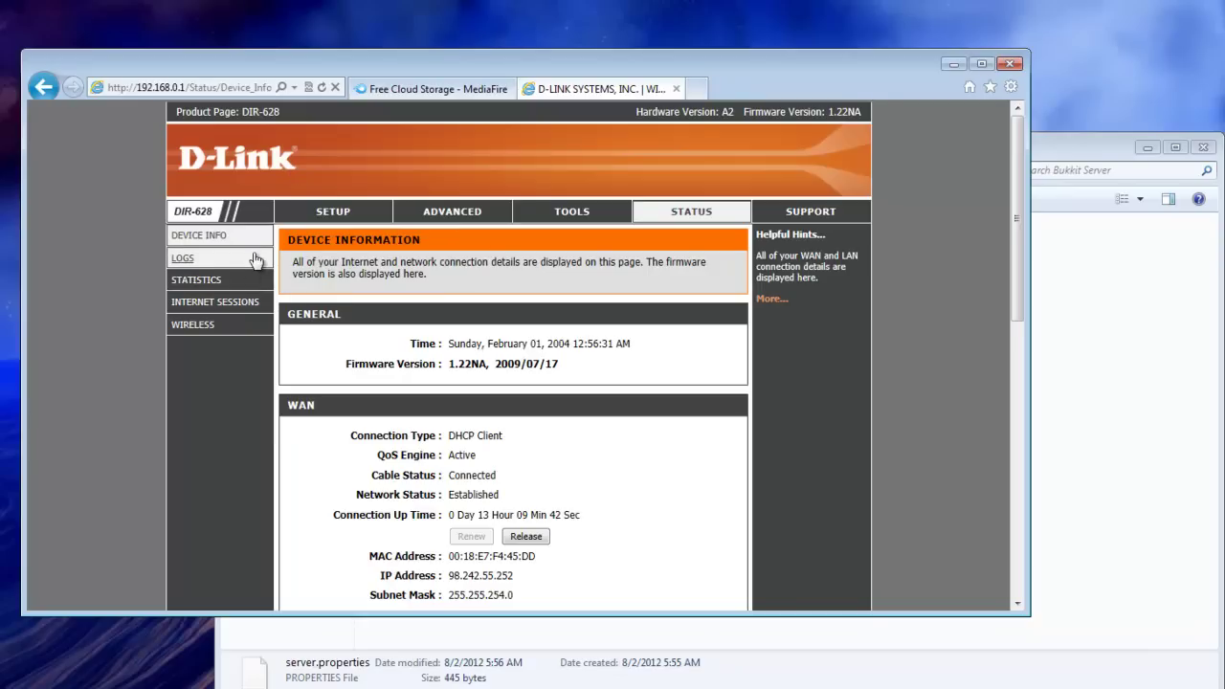
{"action": "left_click", "coordinate": [453, 213]}
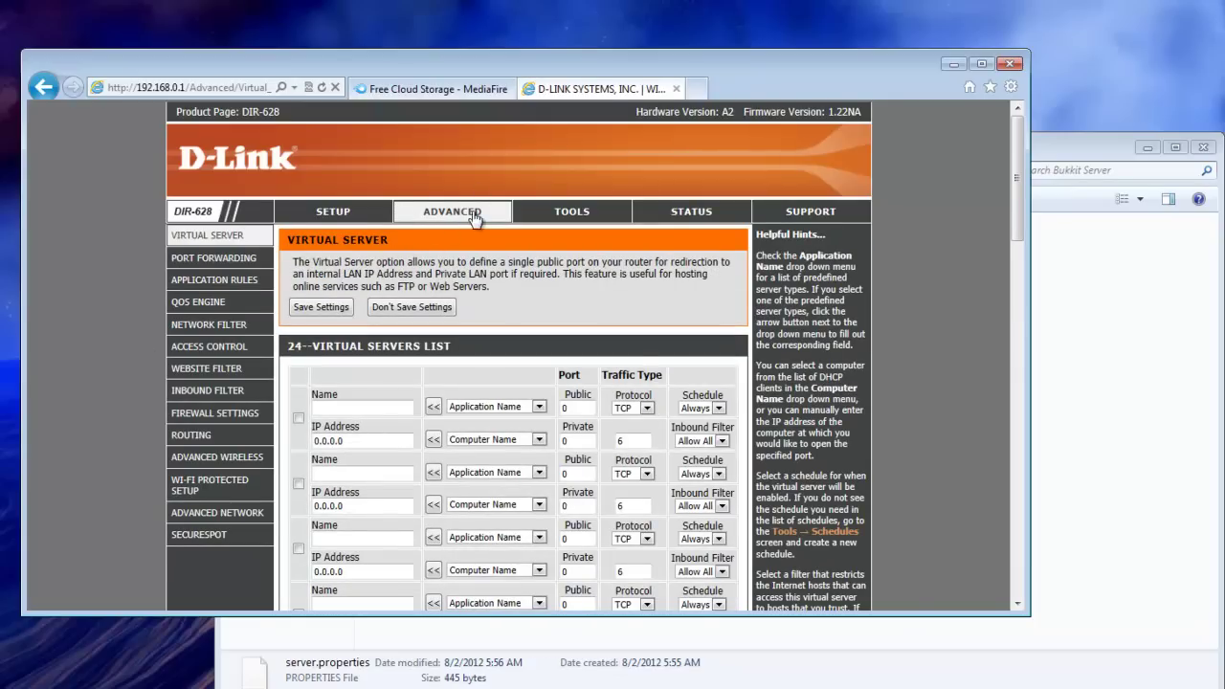
{"action": "left_click", "coordinate": [205, 258]}
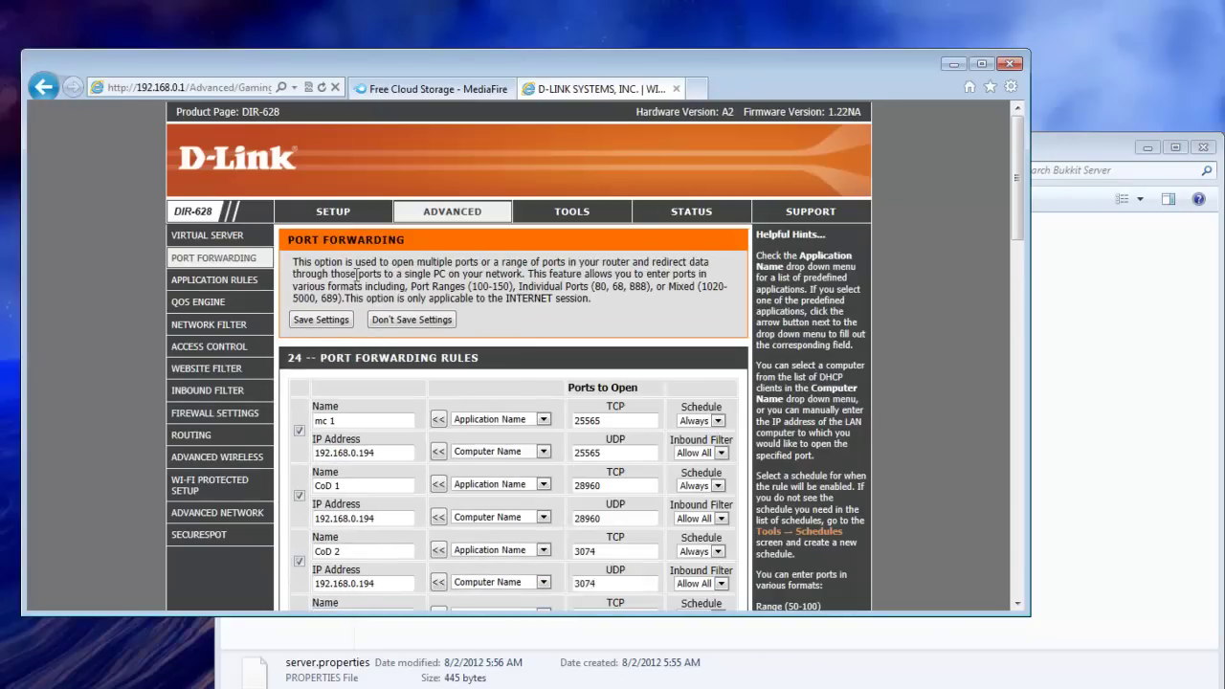
Confirm the mc 1 rule forwards port 25565 to 192.168.0.194, then close the router tab.
{"action": "scroll", "coordinate": [427, 279], "scroll_direction": "down", "scroll_amount": 3}
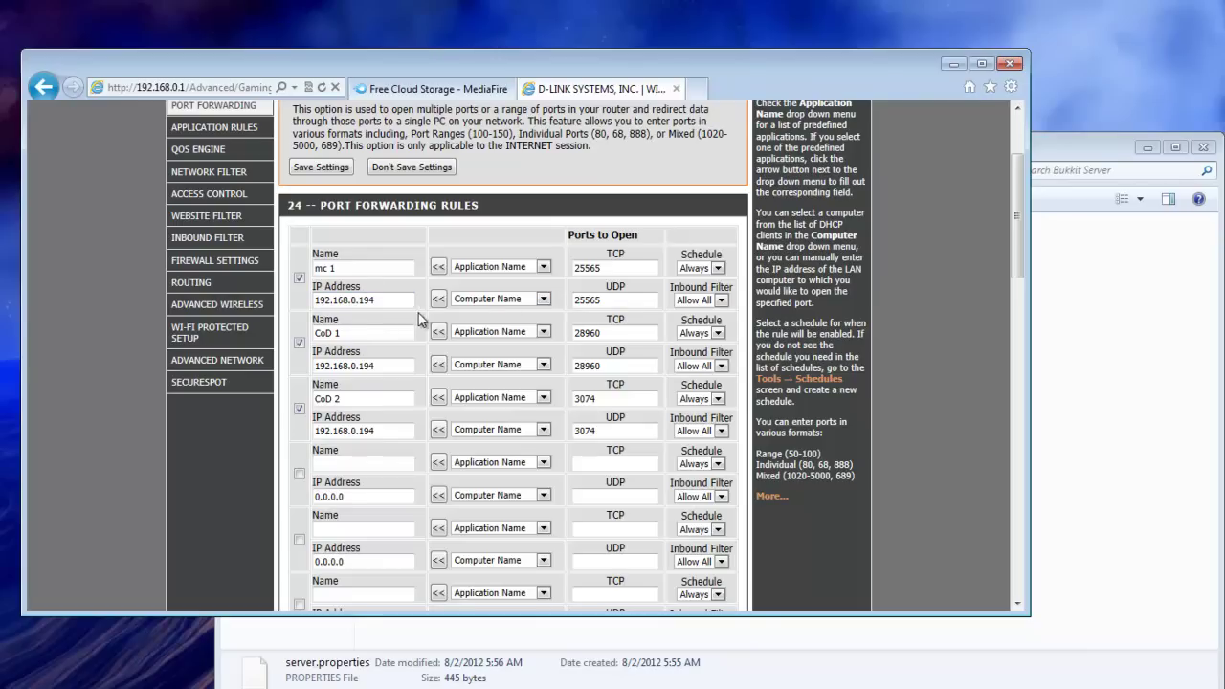
{"action": "left_click_drag", "start_coordinate": [804, 76], "coordinate": [301, 73]}
{"action": "left_click_drag", "start_coordinate": [623, 158], "coordinate": [676, 98]}
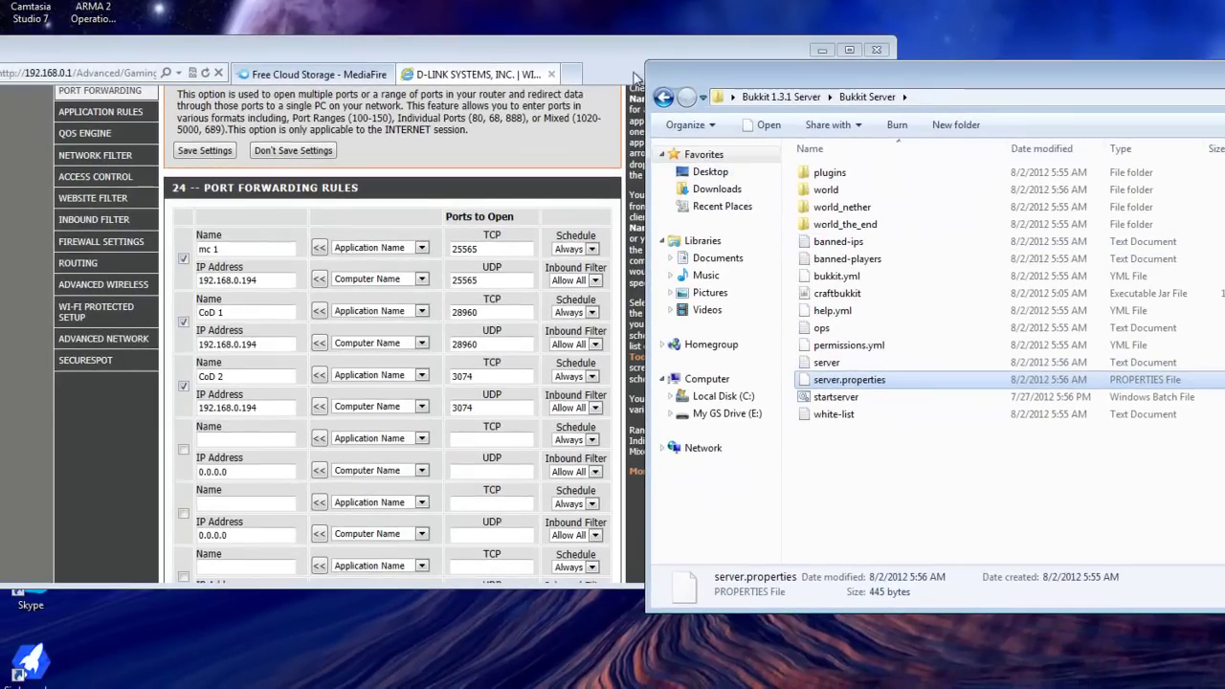
{"action": "left_click", "coordinate": [617, 61]}
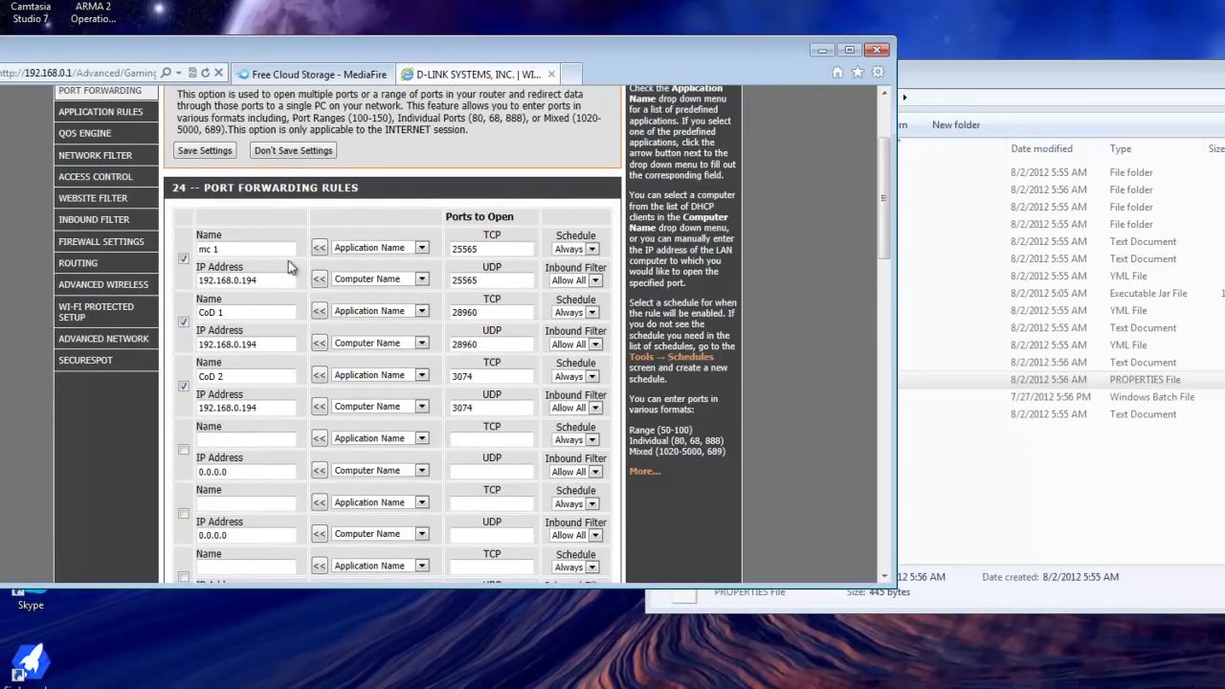
{"action": "scroll", "coordinate": [379, 268], "scroll_direction": "up", "scroll_amount": 1}
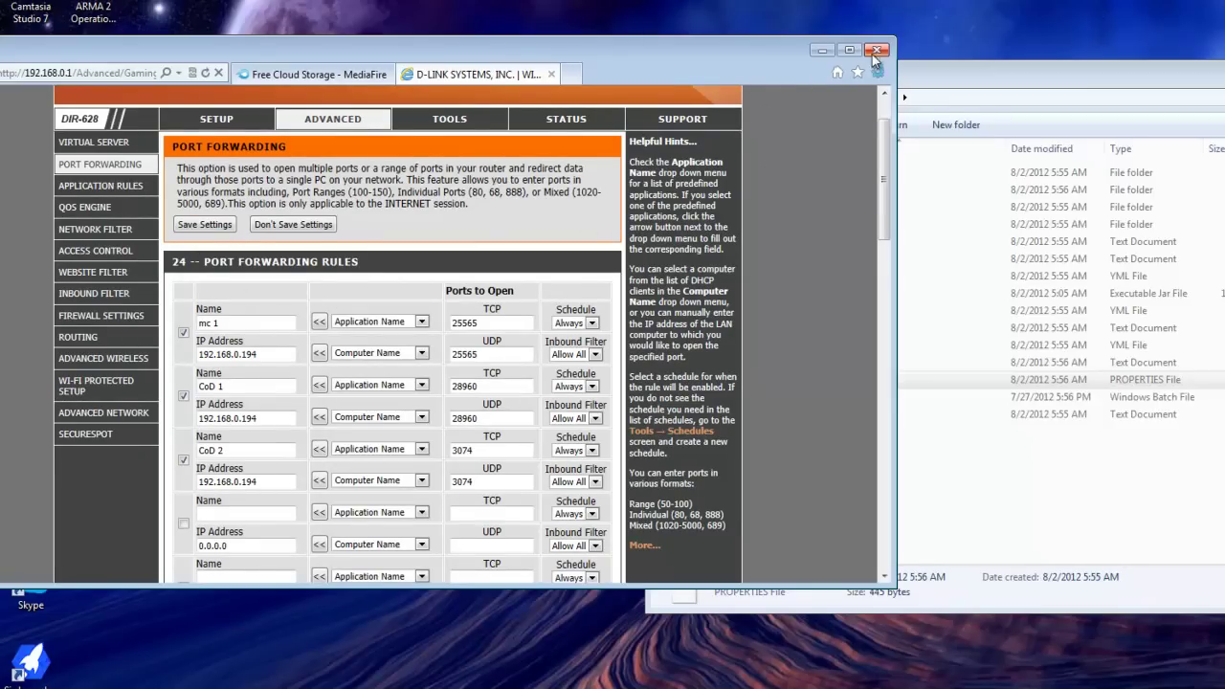
{"action": "left_click", "coordinate": [551, 75]}
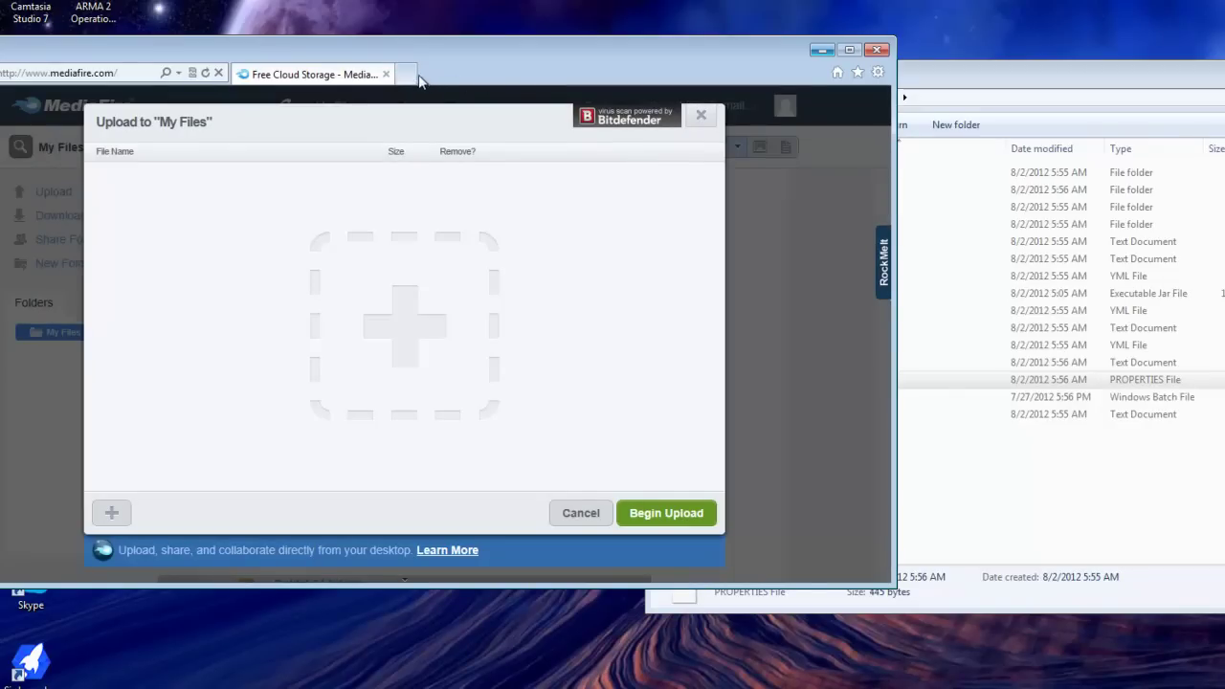
In a new tab, go to google.com and search for 'ip chicken'.
{"action": "left_click", "coordinate": [415, 75]}
{"action": "left_click_drag", "start_coordinate": [416, 61], "coordinate": [749, 123]}
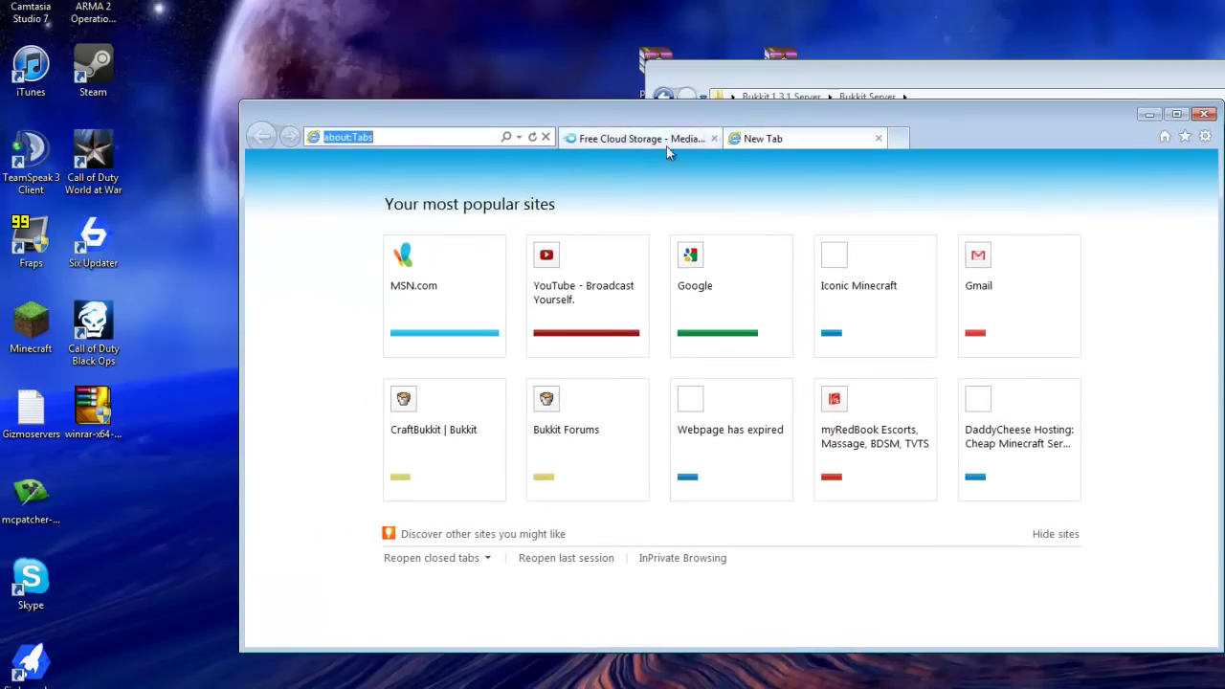
{"action": "left_click", "coordinate": [519, 138]}
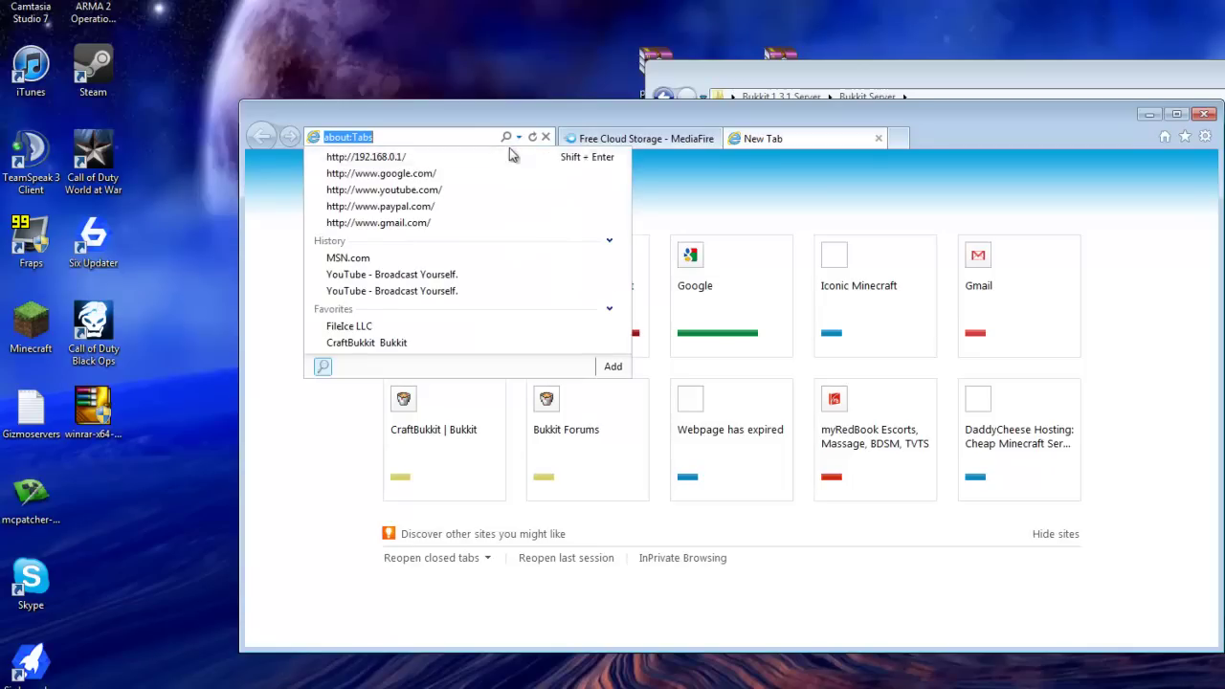
{"action": "left_click", "coordinate": [434, 173]}
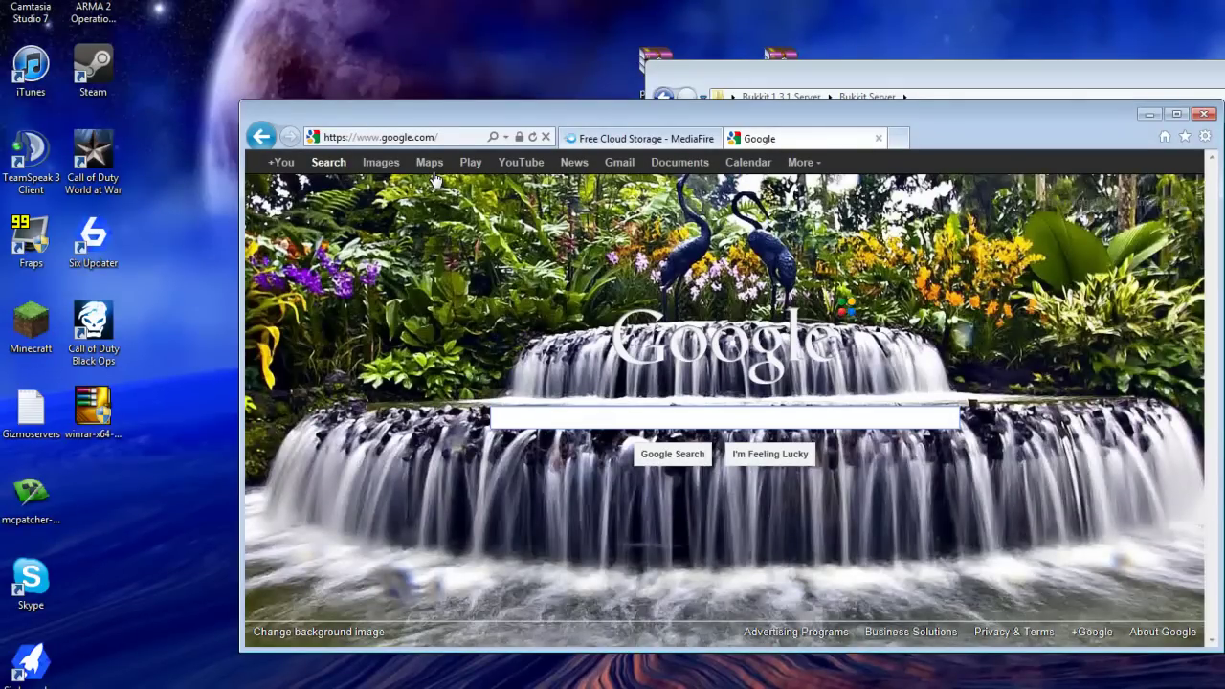
{"action": "type", "text": "ip chicke"}
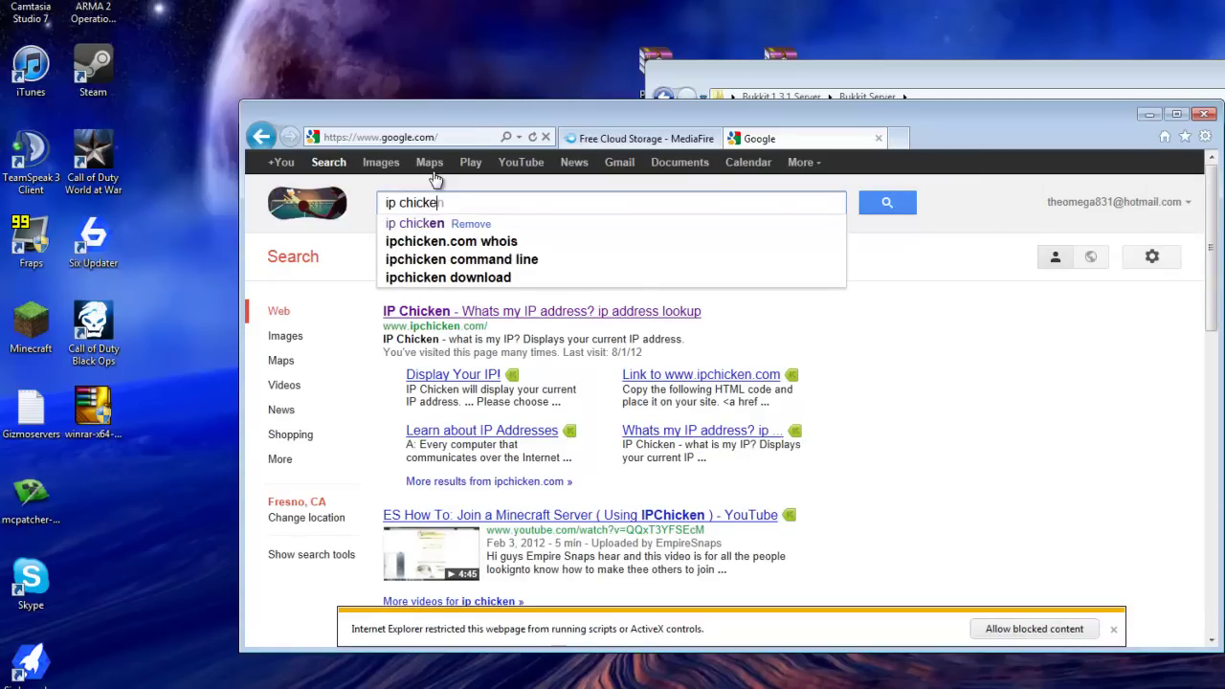
{"action": "type", "text": "n"}
{"action": "key", "text": "Return"}
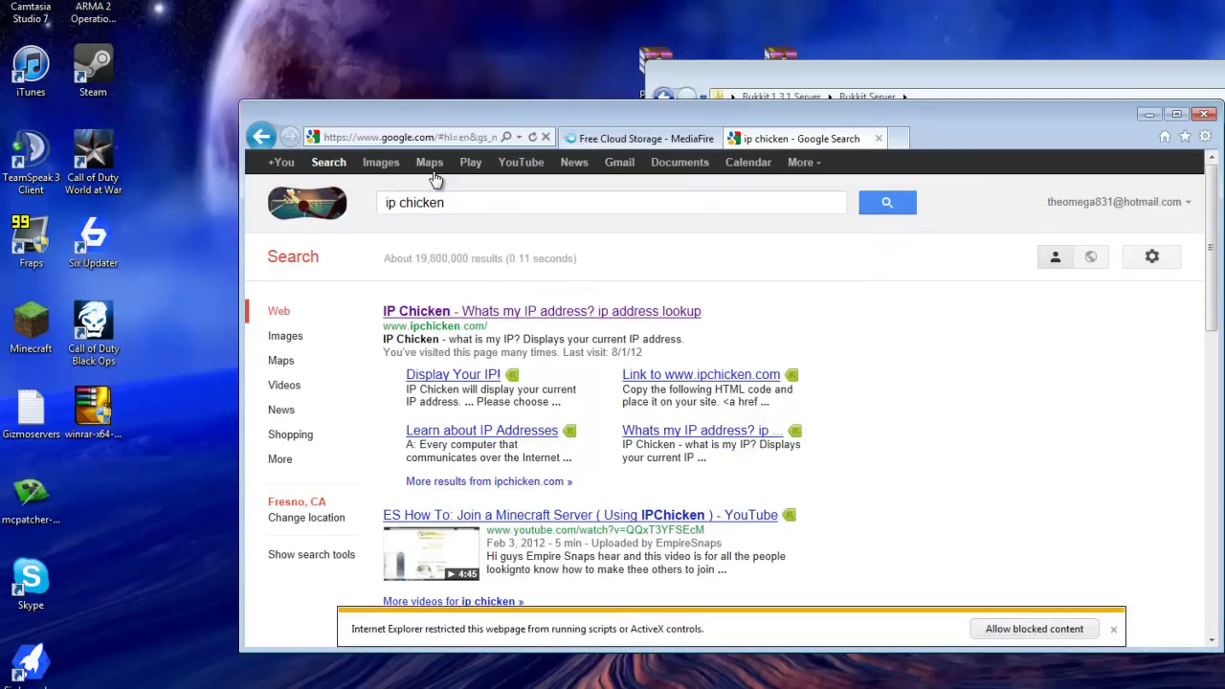
Read the public IP on IP Chicken, close that tab, and minimize the browser.
{"action": "left_click", "coordinate": [549, 312]}
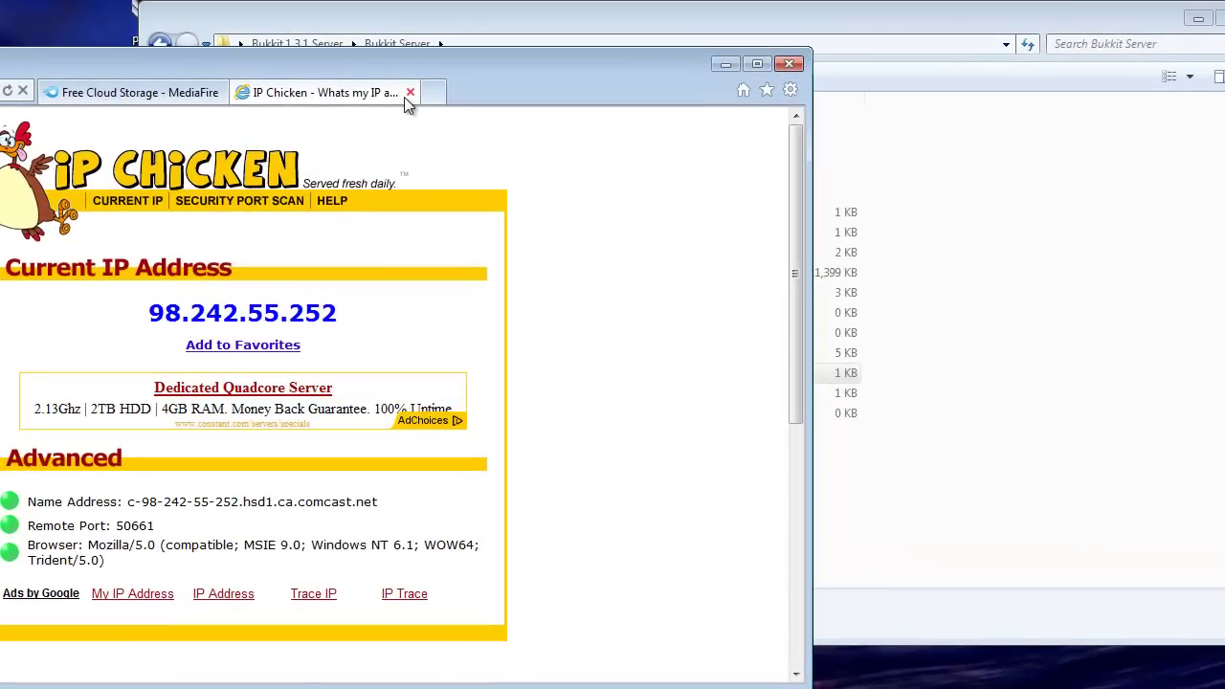
{"action": "left_click", "coordinate": [880, 141]}
{"action": "key", "text": "super+Down"}
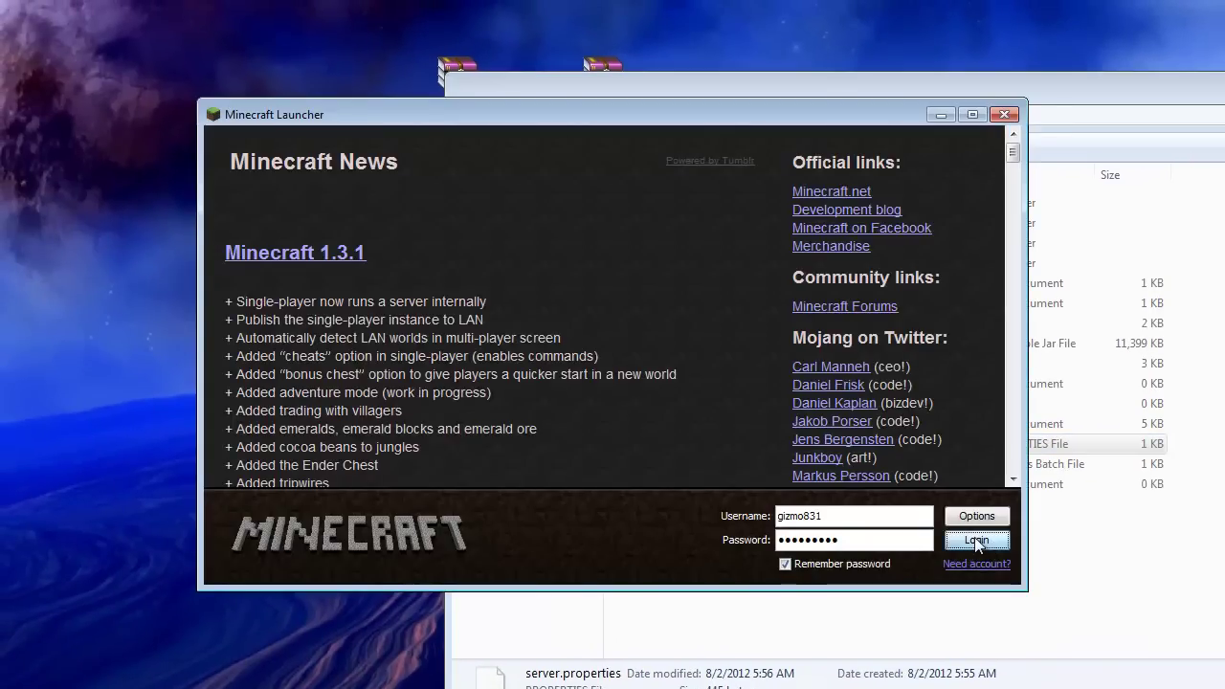
Log in and try a Multiplayer Direct Connect to localhost, which is refused.
{"action": "left_click", "coordinate": [973, 540]}
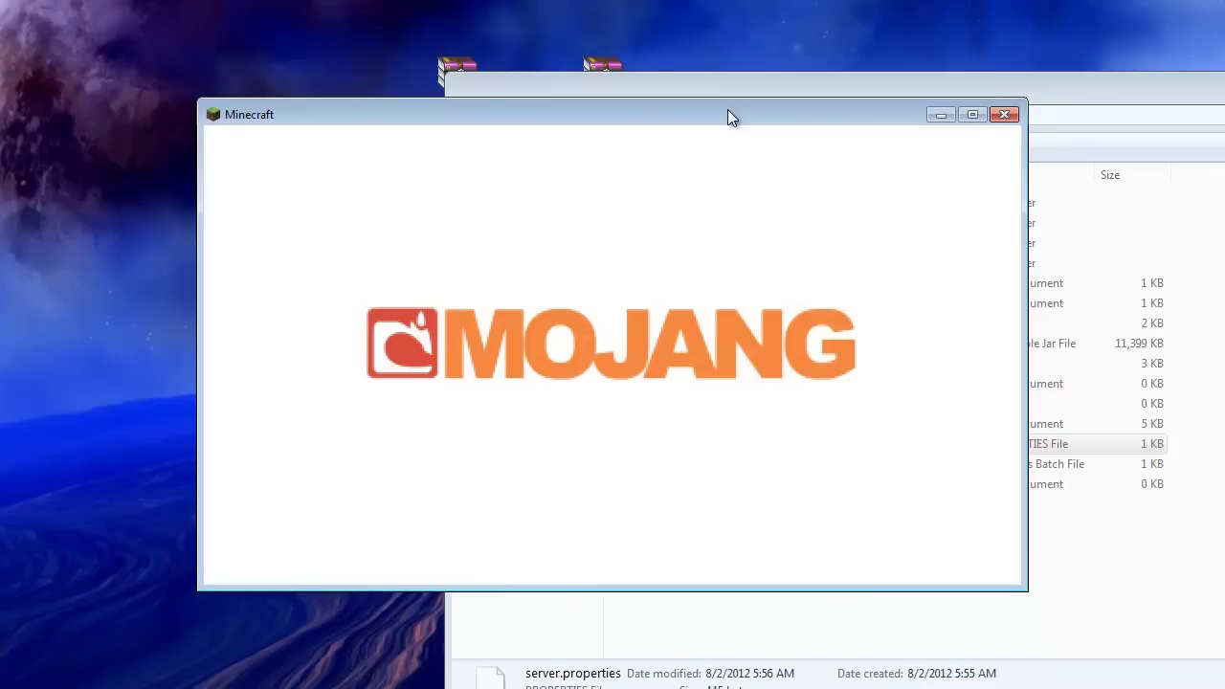
{"action": "left_click_drag", "start_coordinate": [728, 109], "coordinate": [530, 106]}
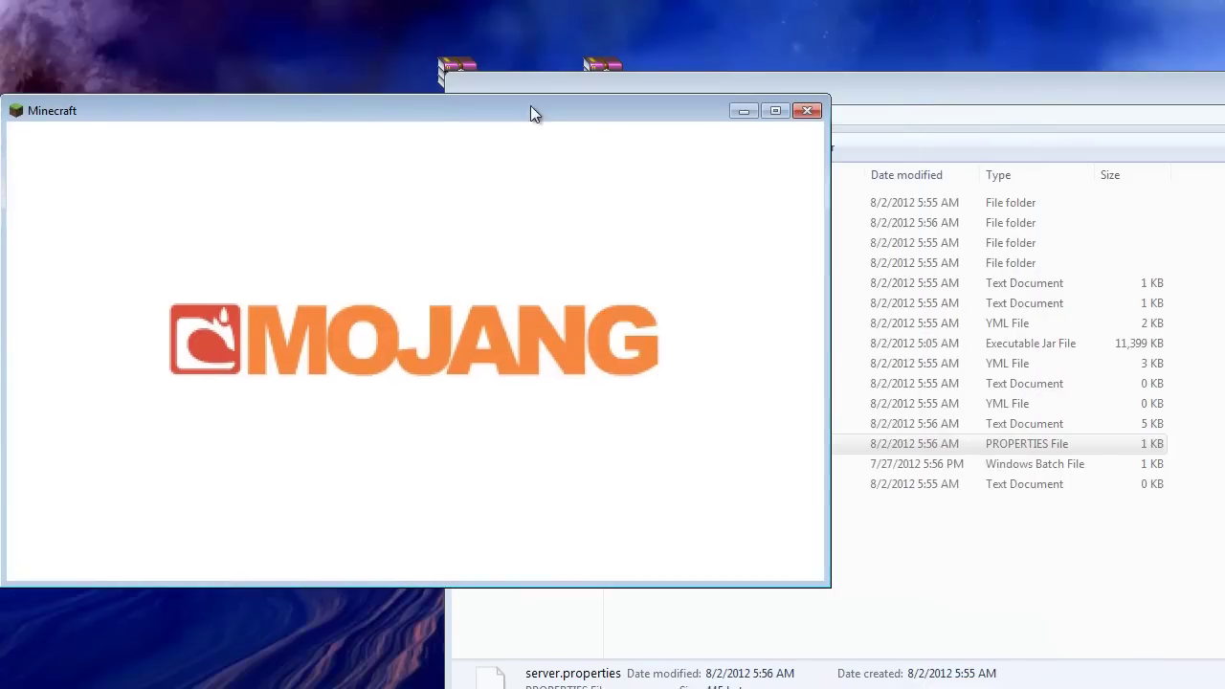
{"action": "left_click", "coordinate": [474, 393]}
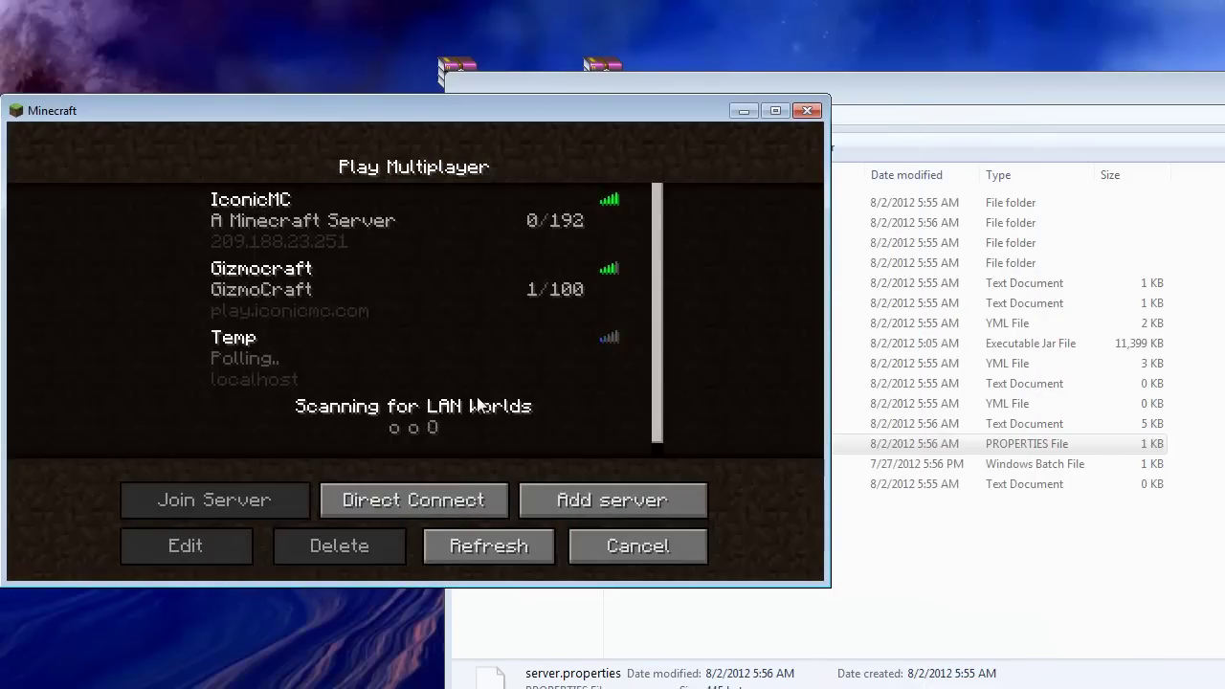
{"action": "left_click", "coordinate": [421, 499]}
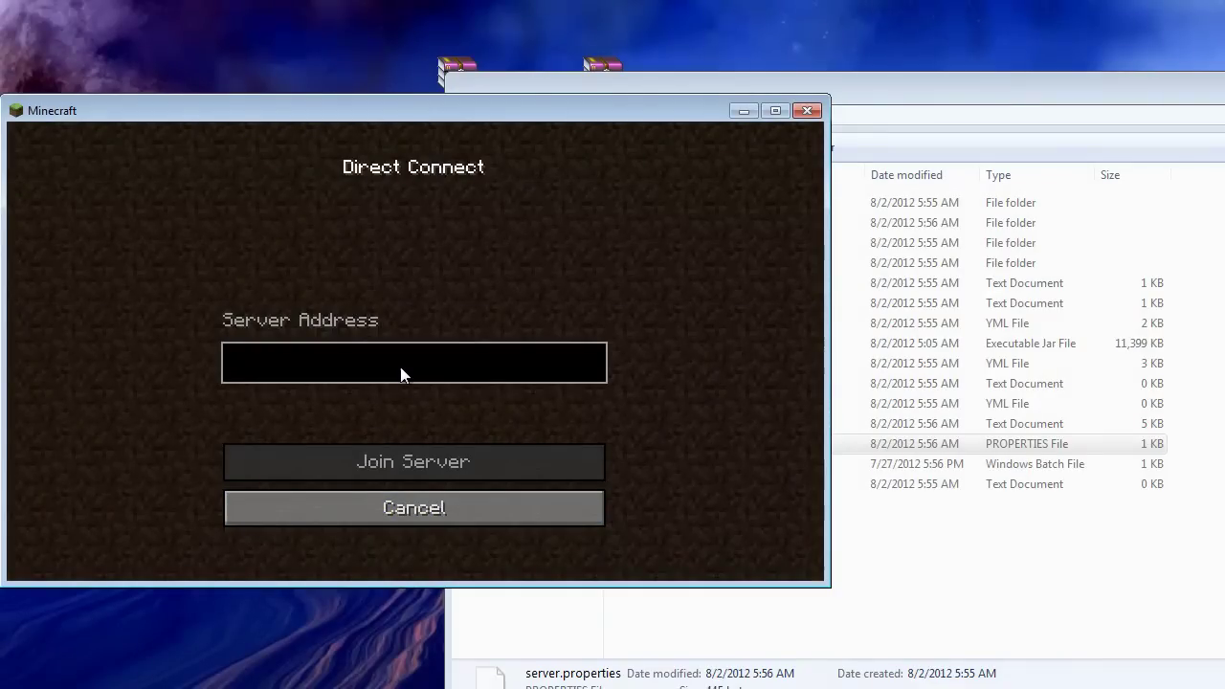
{"action": "type", "text": "localhost"}
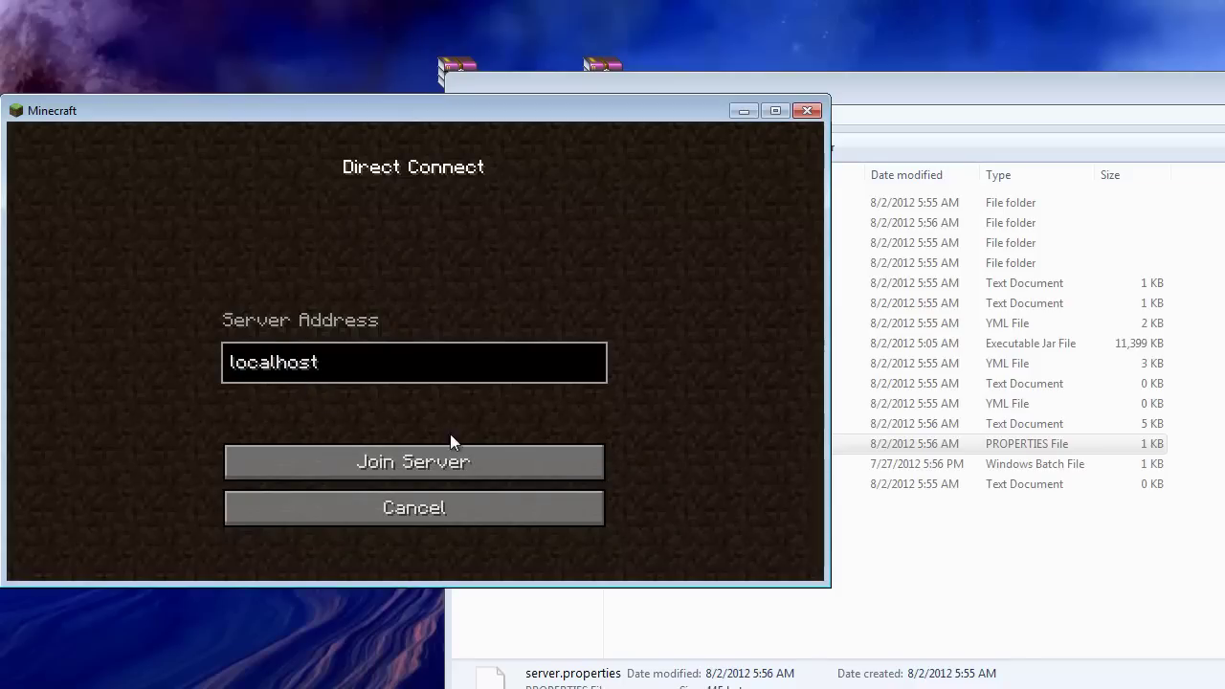
{"action": "left_click", "coordinate": [505, 447]}
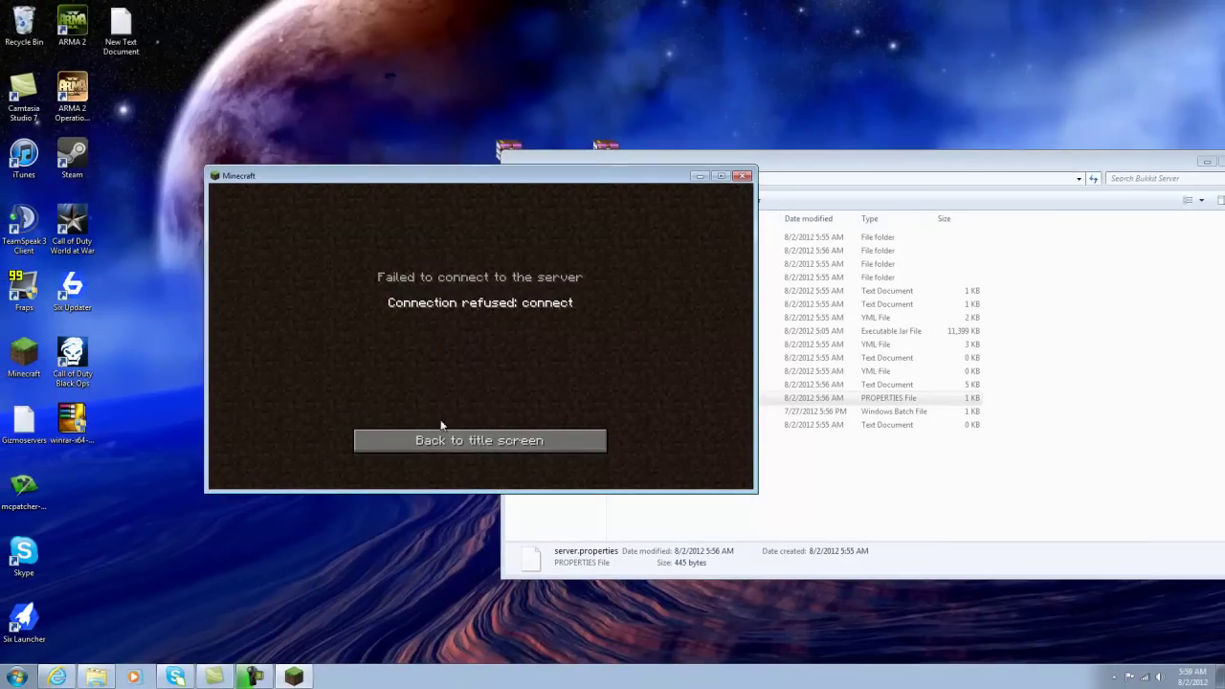
Return Minecraft to its title screen and bring the Bukkit Server folder forward.
{"action": "left_click", "coordinate": [347, 512]}
{"action": "left_click", "coordinate": [252, 678]}
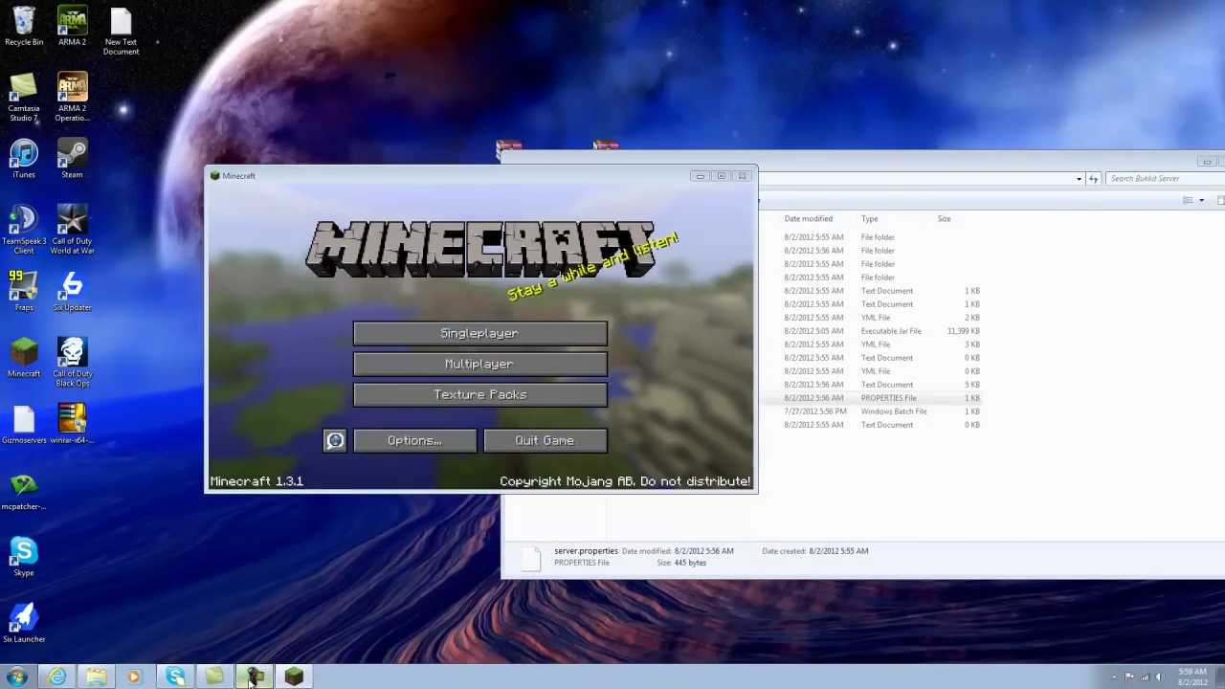
{"action": "left_click", "coordinate": [818, 481]}
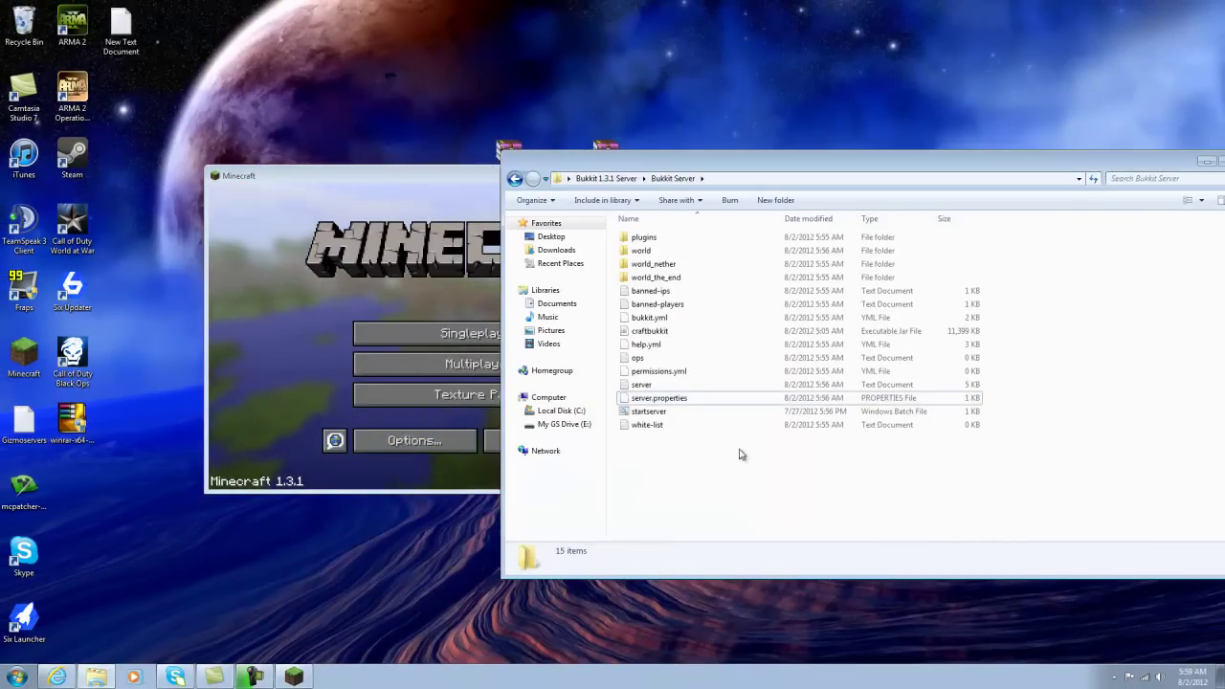
Launch startserver so the Bukkit console runs on port 25565, then reopen Minecraft's multiplayer list.
{"action": "double_click", "coordinate": [648, 412]}
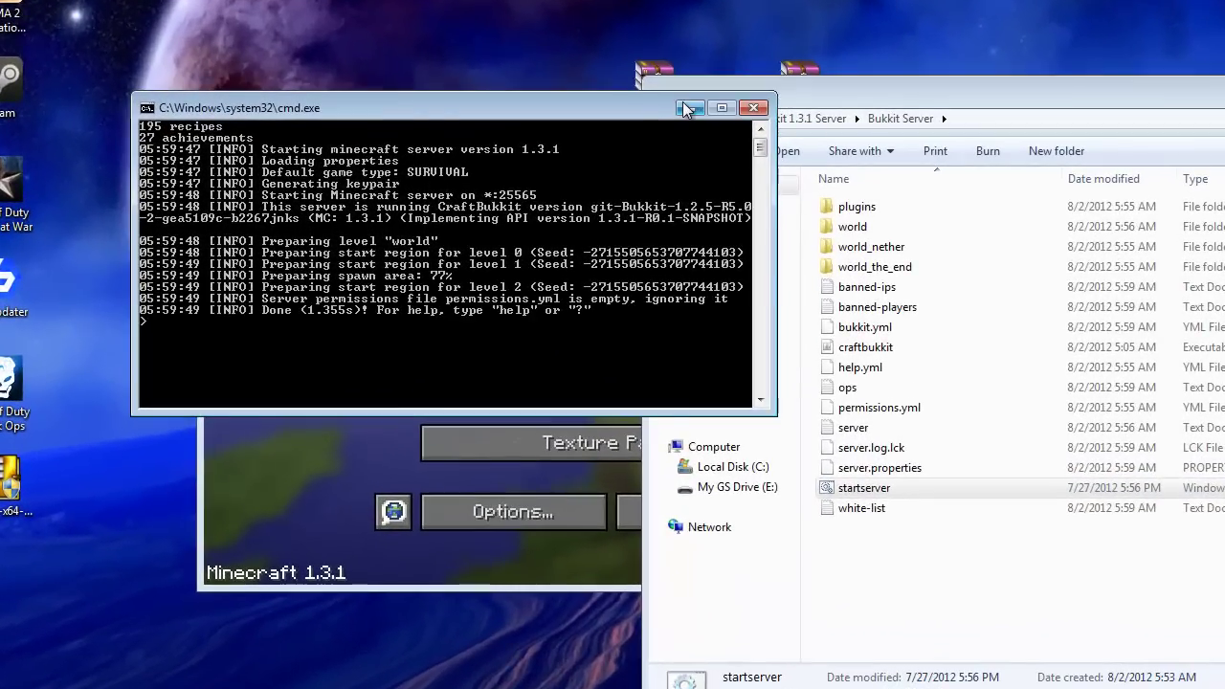
{"action": "left_click", "coordinate": [688, 107]}
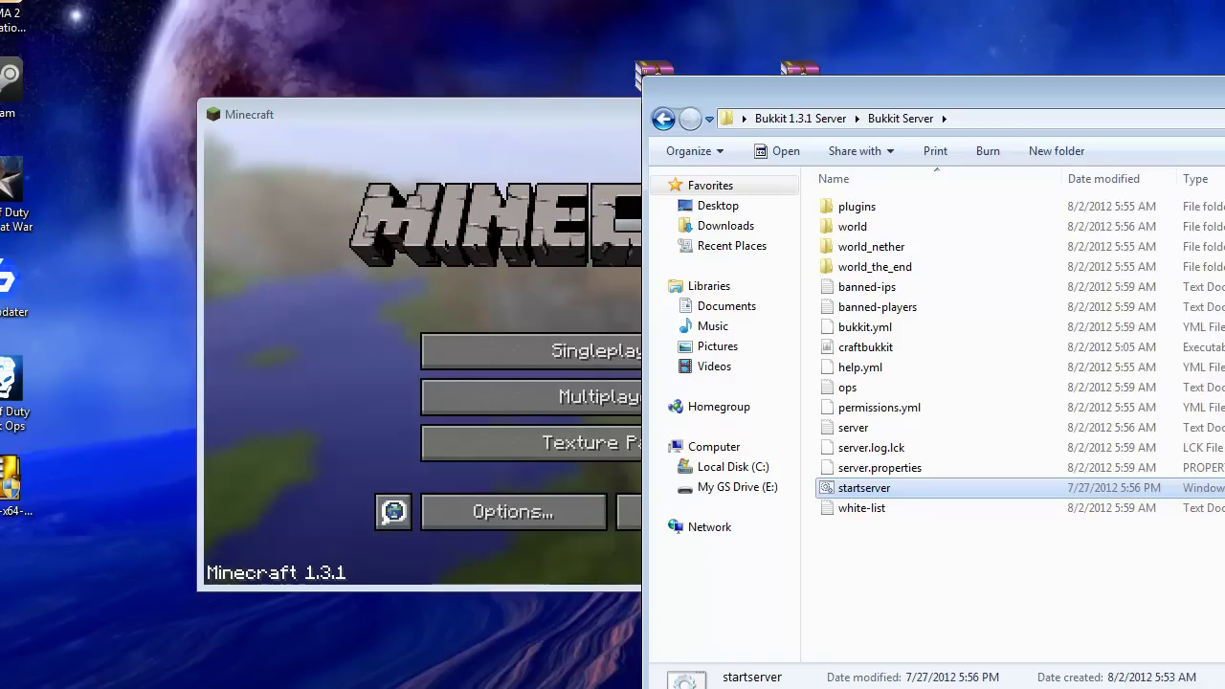
{"action": "key", "text": "alt+Tab"}
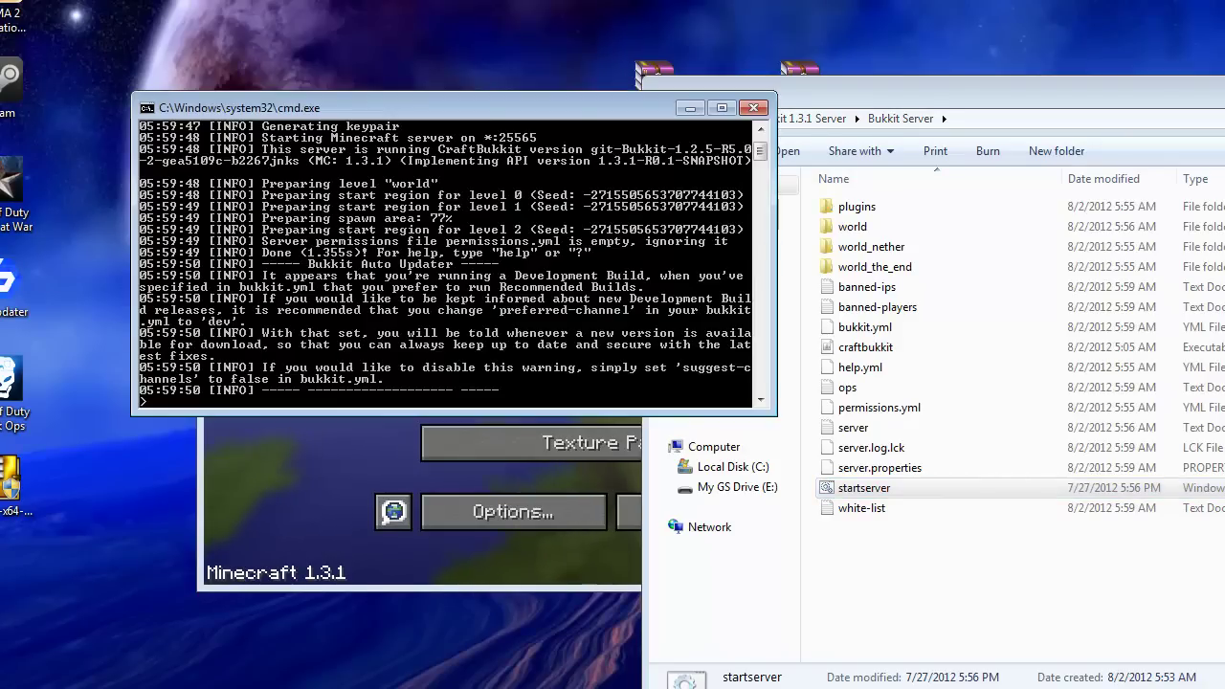
{"action": "left_click", "coordinate": [306, 514]}
{"action": "left_click", "coordinate": [613, 398]}
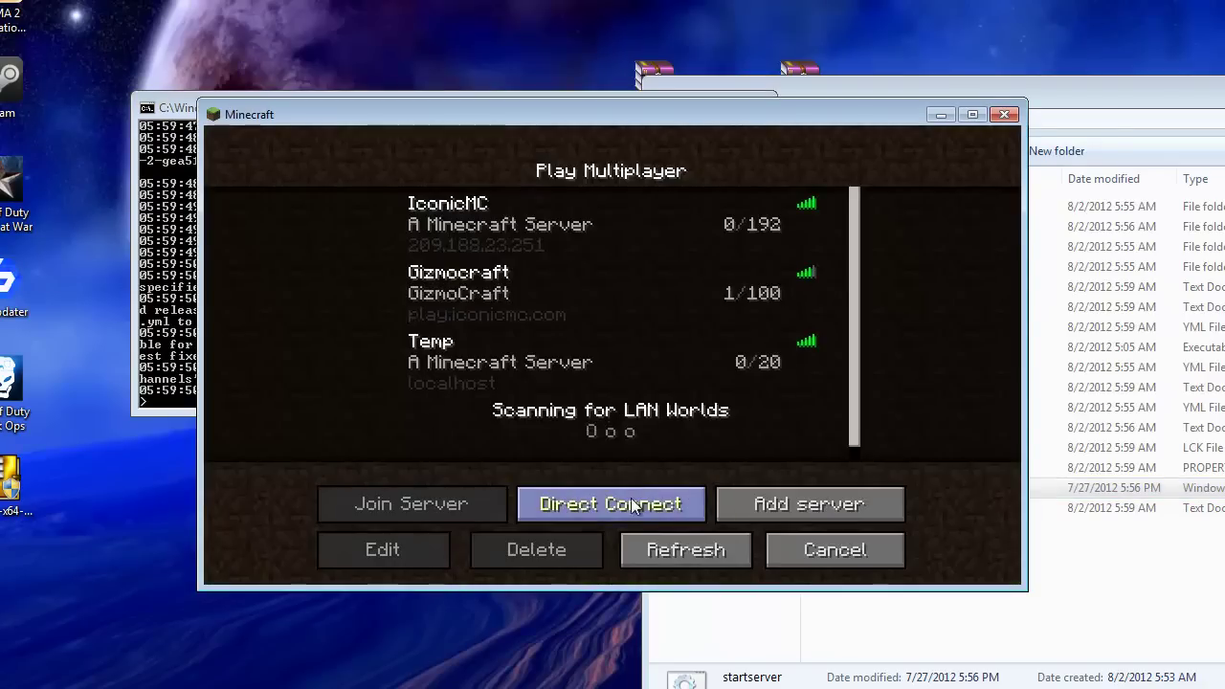
Direct Connect to localhost and join the Temp server's grassy world.
{"action": "left_click", "coordinate": [635, 488]}
{"action": "left_click", "coordinate": [641, 464]}
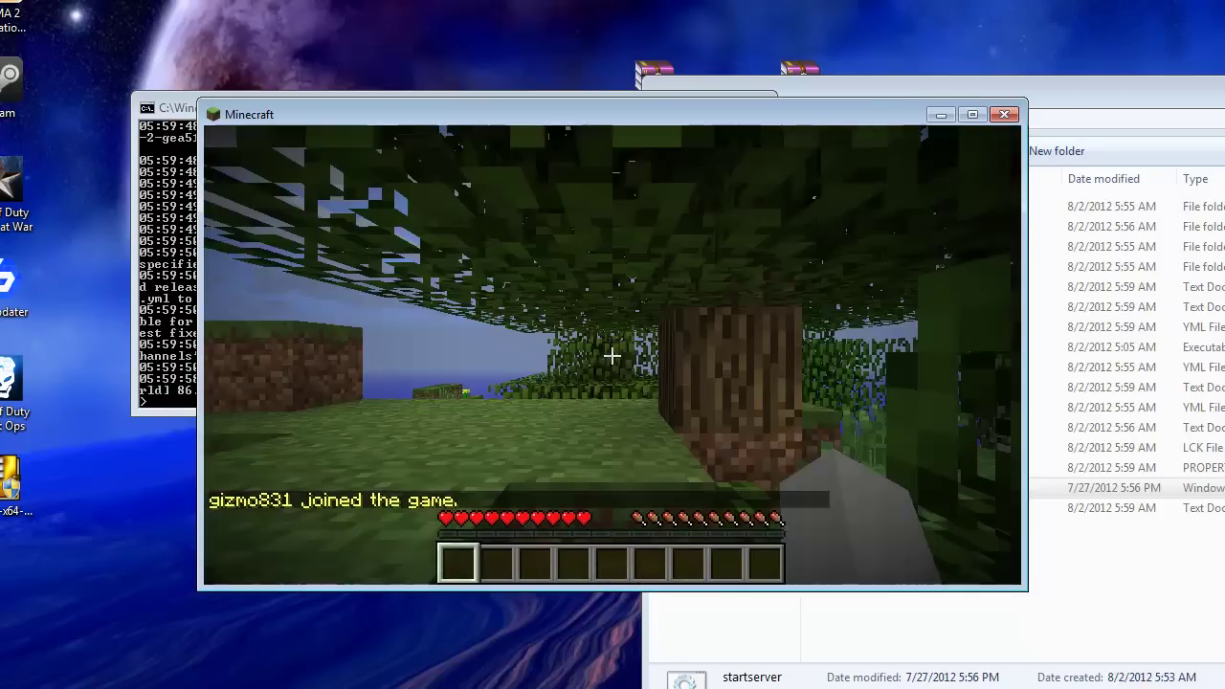
{"action": "mouse_move", "coordinate": [612, 356]}
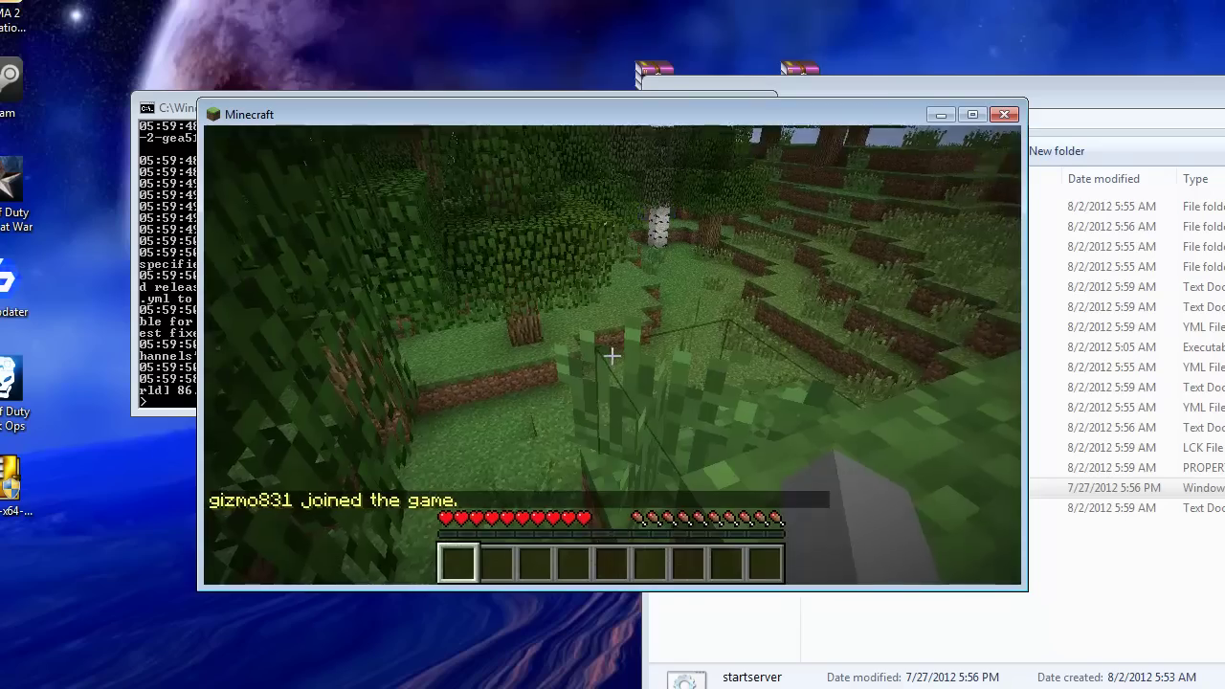